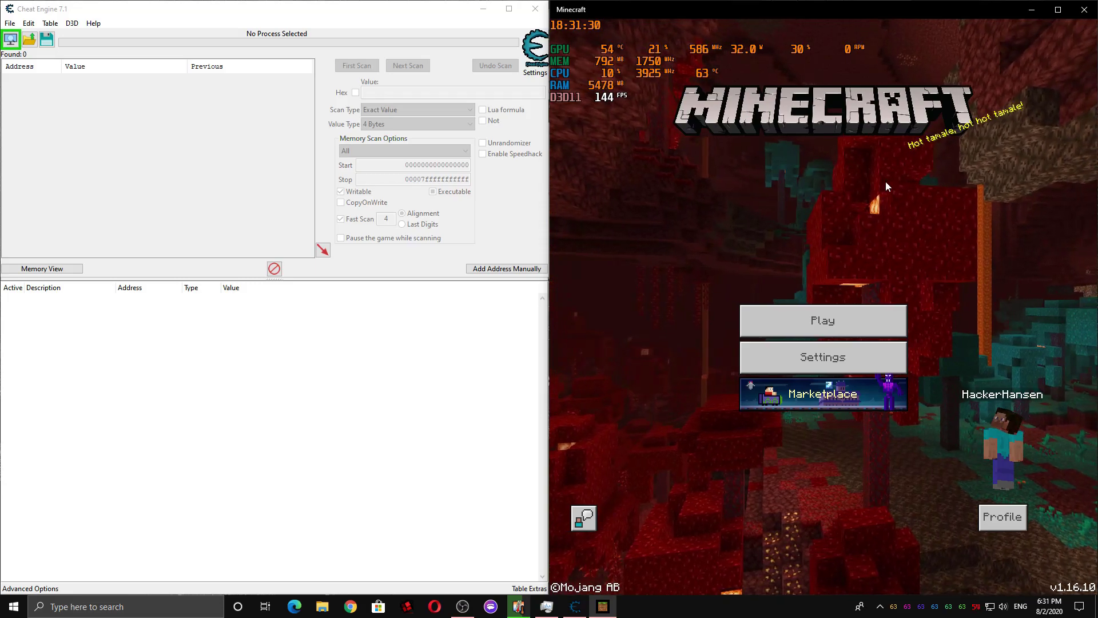
Attach the scanner to the Minecraft.Windows.exe process
left_click(64, 139)
left_click(10, 39)
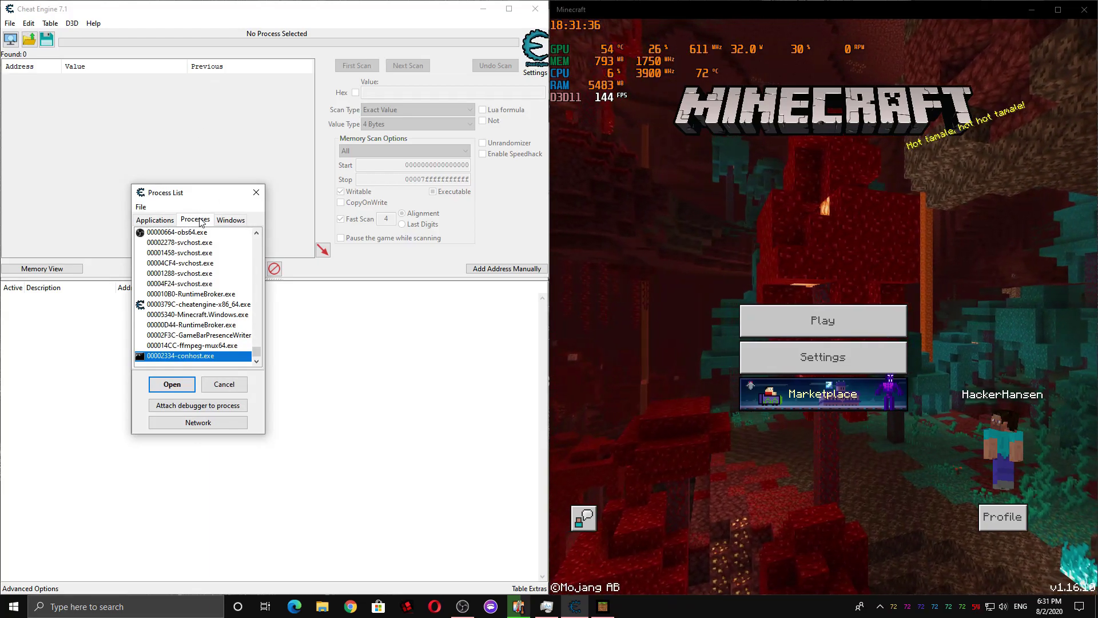
left_click(198, 314)
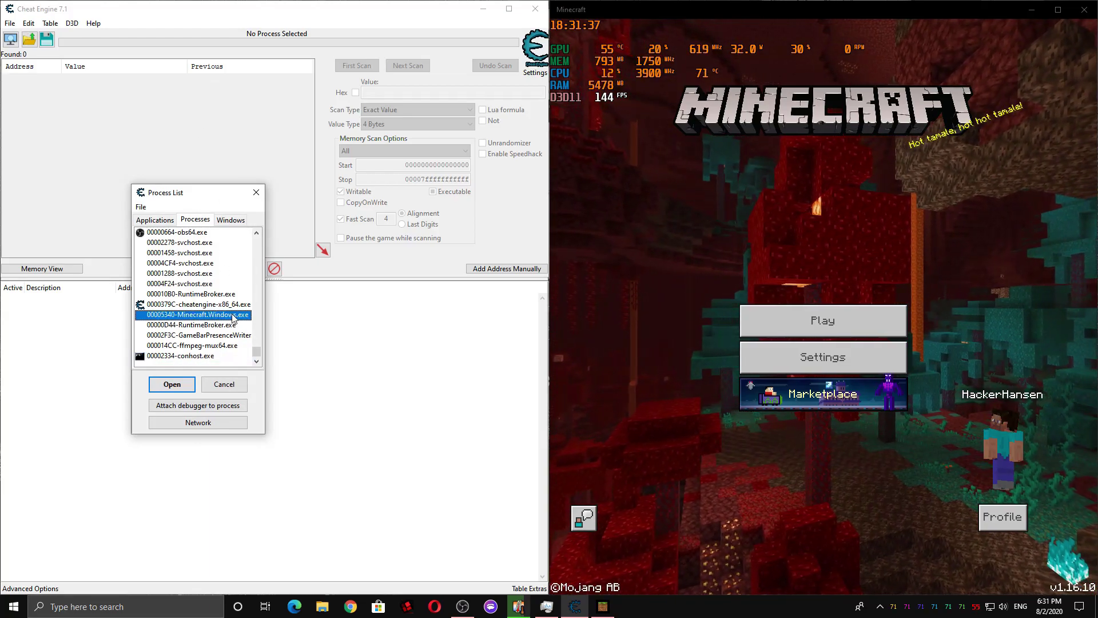
left_click(171, 385)
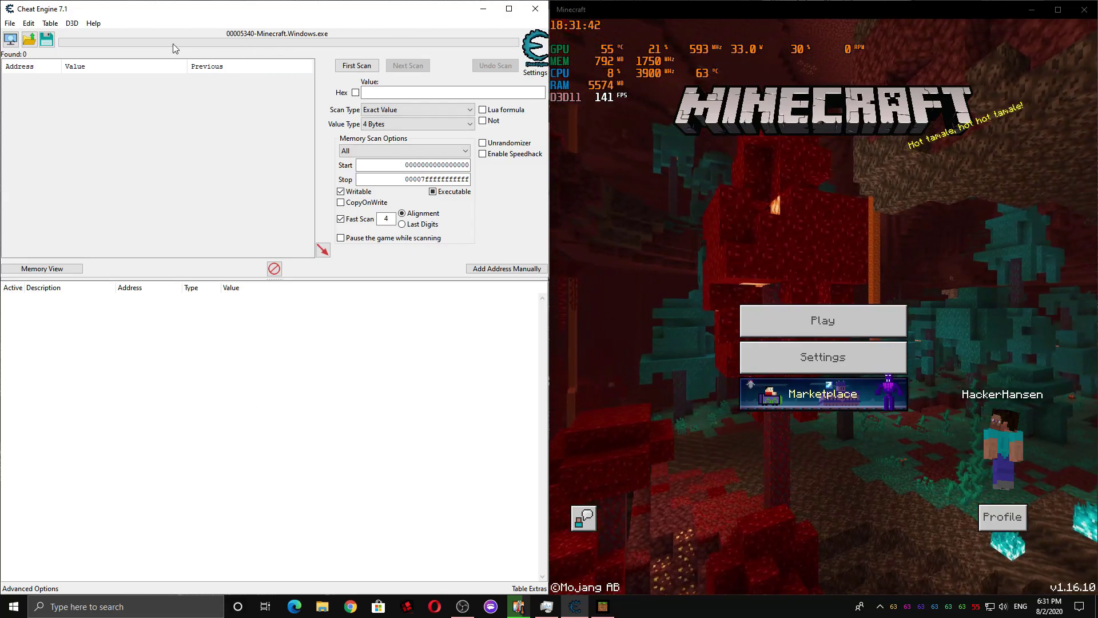
Load the Videos world in Minecraft
left_click(859, 321)
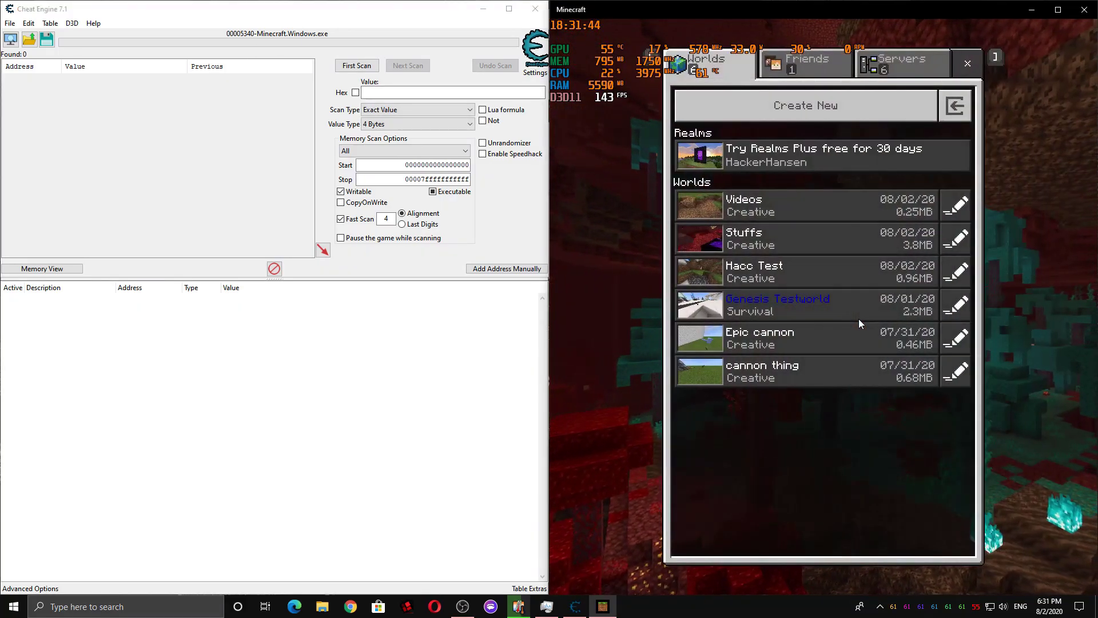
left_click(854, 193)
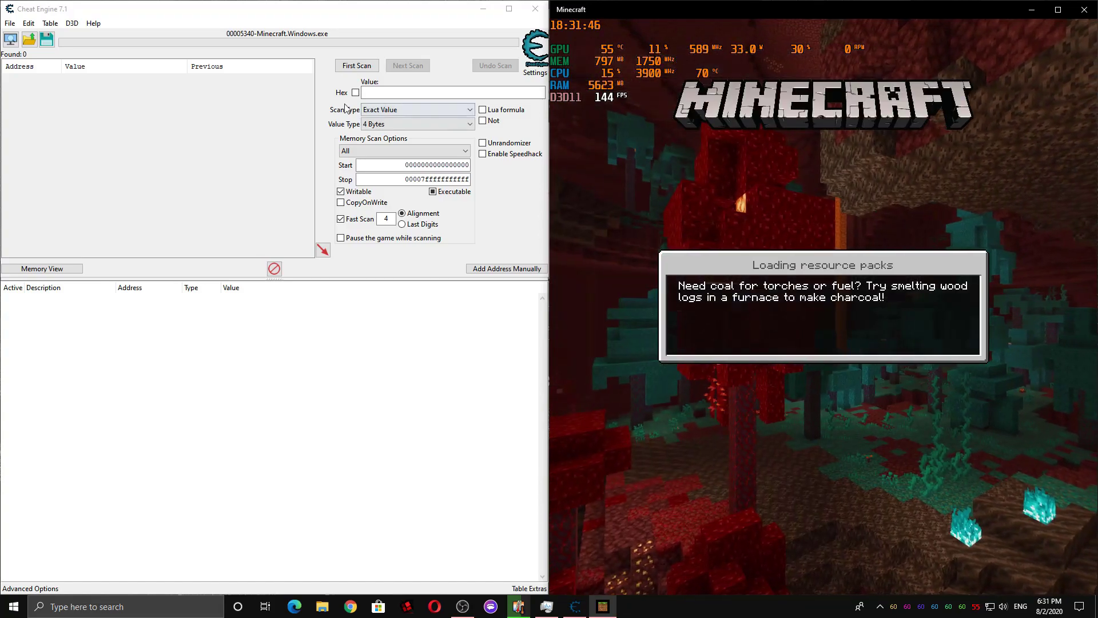
Configure the memory scan with value type Float and scan type Unknown initial value
left_click(395, 124)
left_click(399, 178)
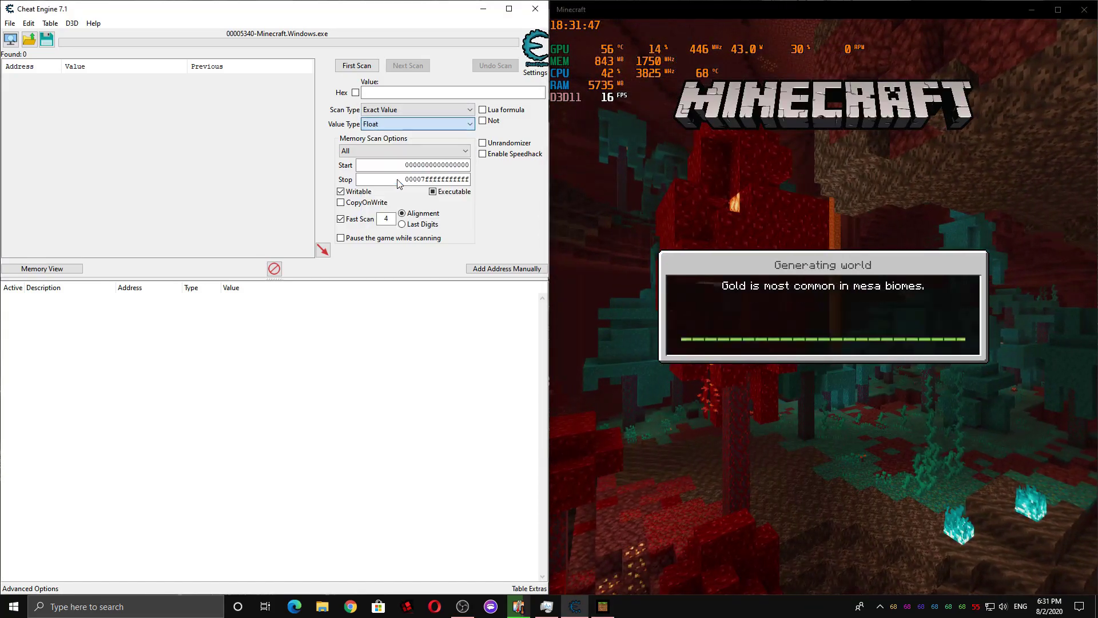
left_click(420, 108)
left_click(400, 151)
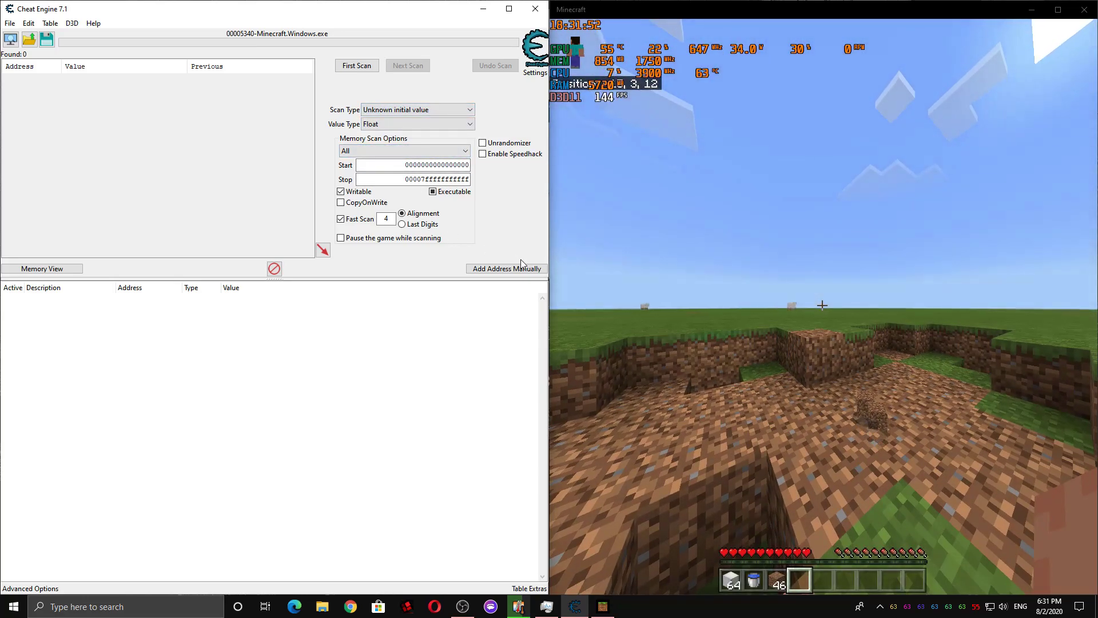
left_click(887, 250)
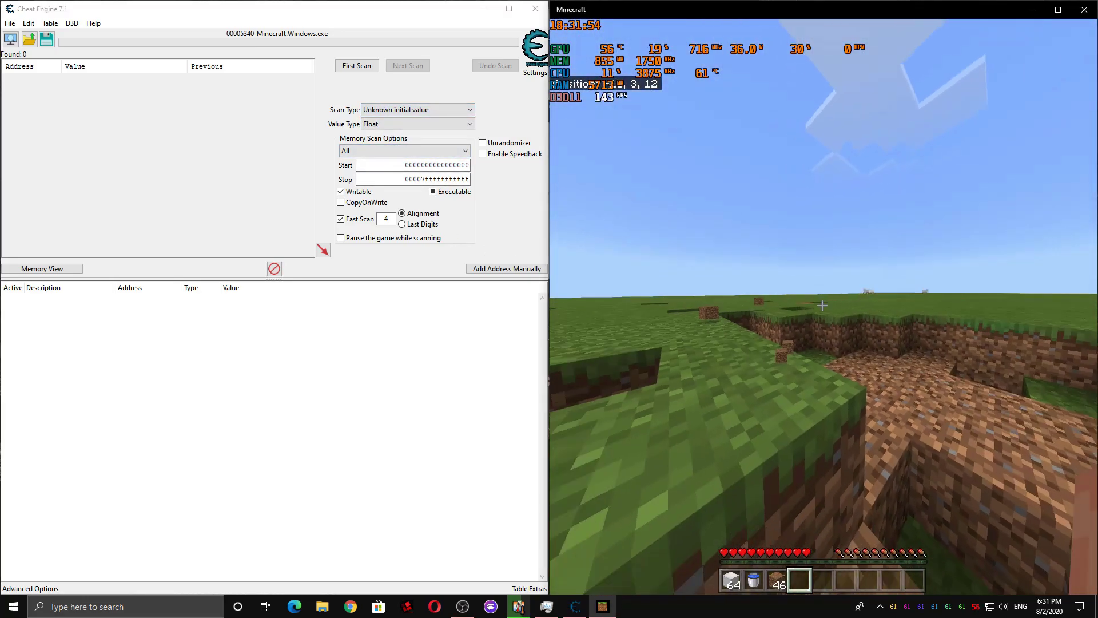
key("w")
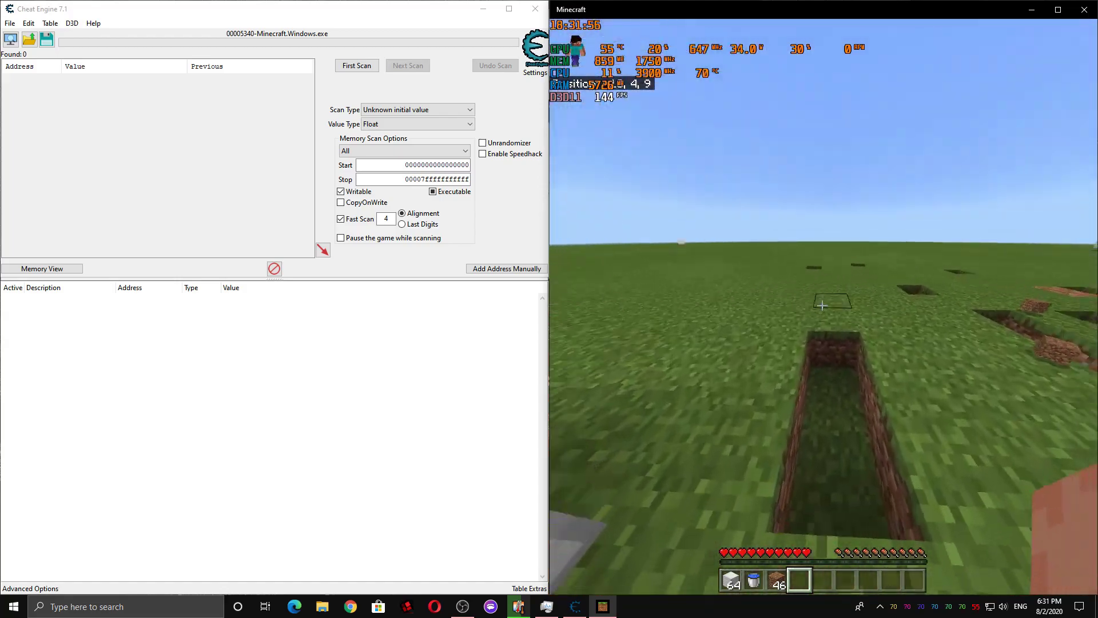
key("w")
key("space")
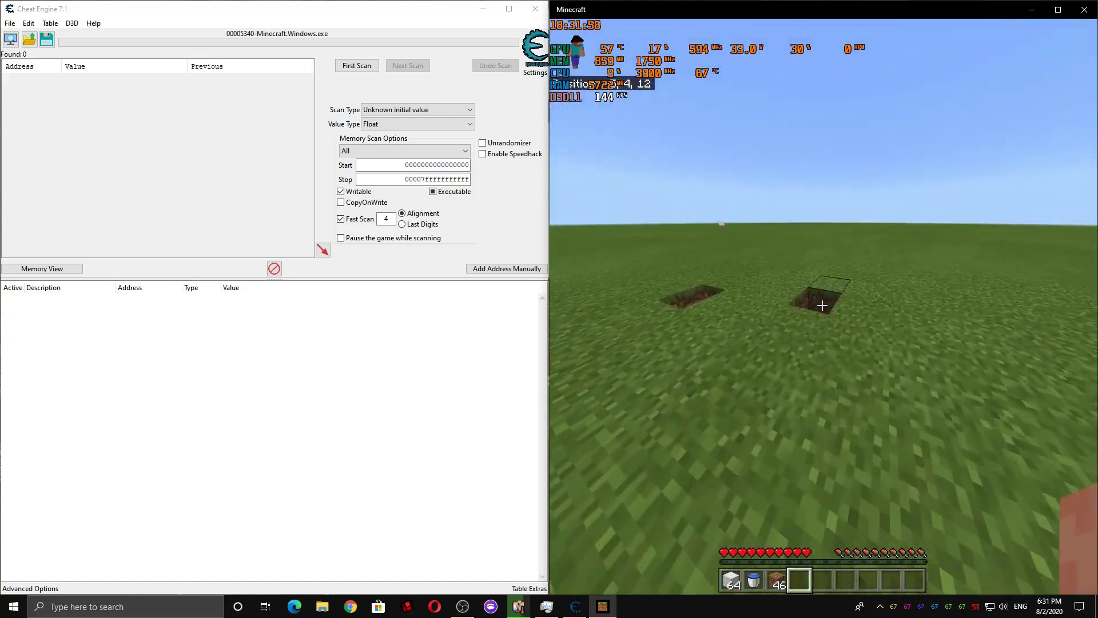
key("w")
key("space")
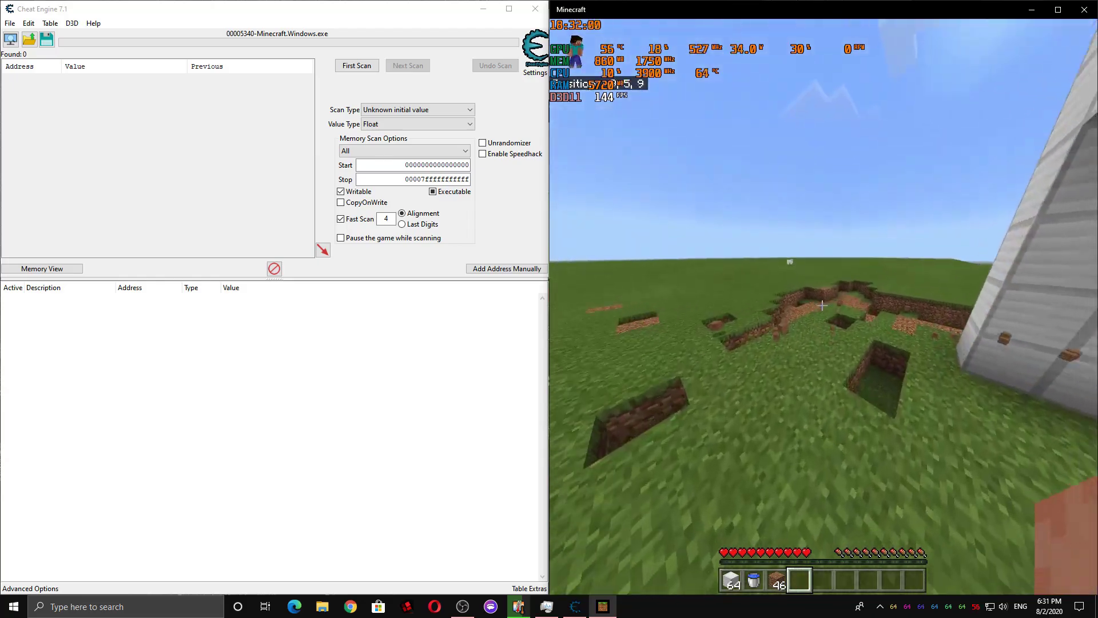
key("space")
key("w")
key("space")
key("w")
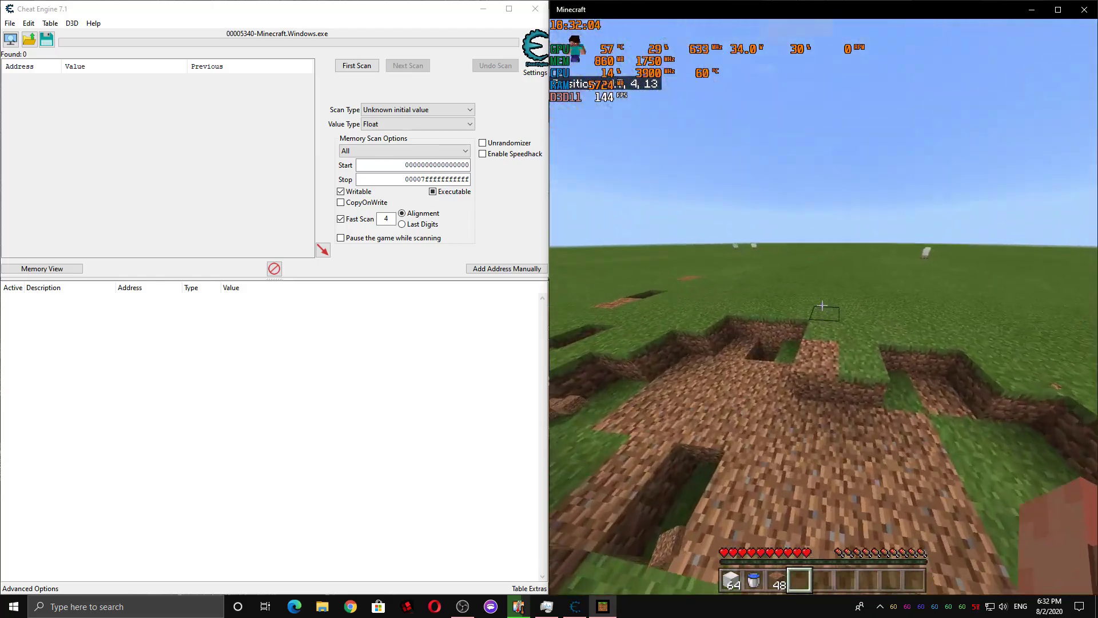
key("space")
key("w")
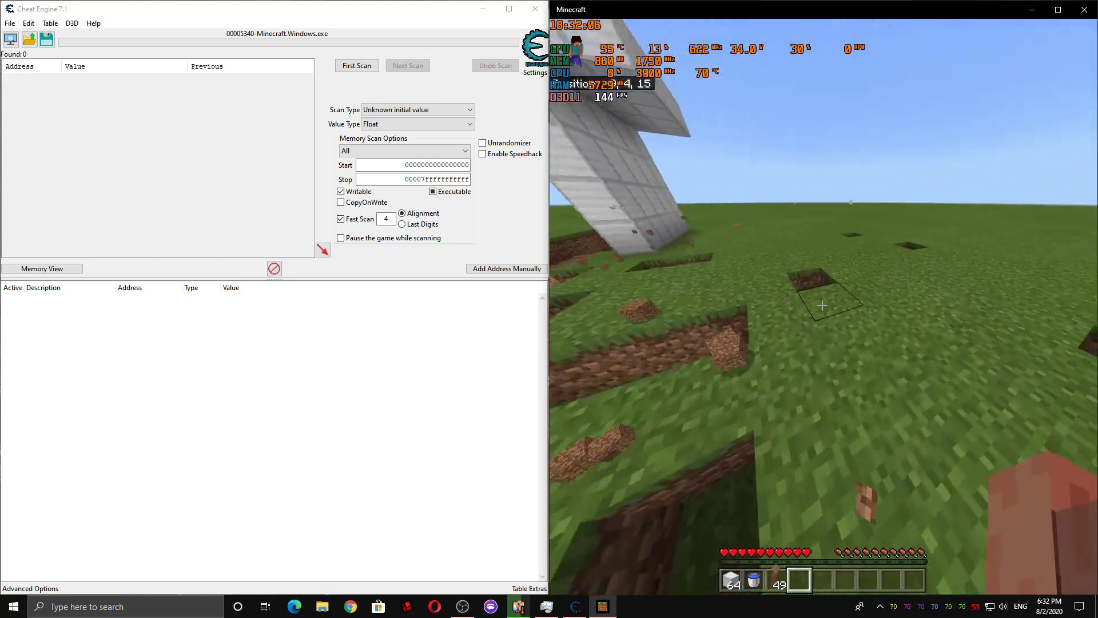
key("space")
key("w")
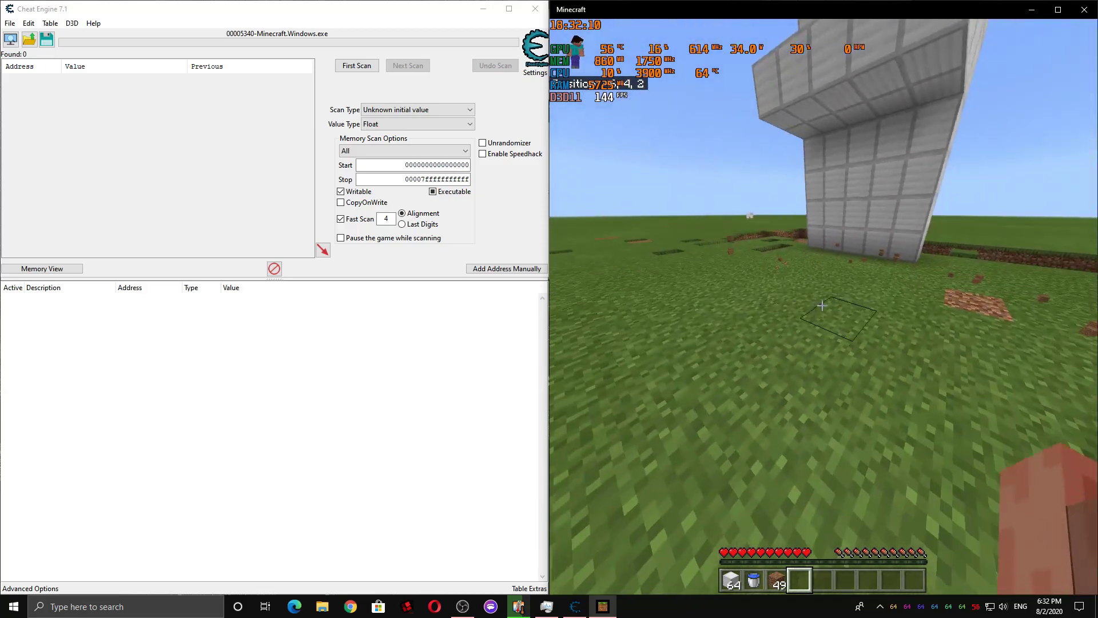
Pause the game and run the first scan for an unknown initial value
key("Escape")
left_click(357, 66)
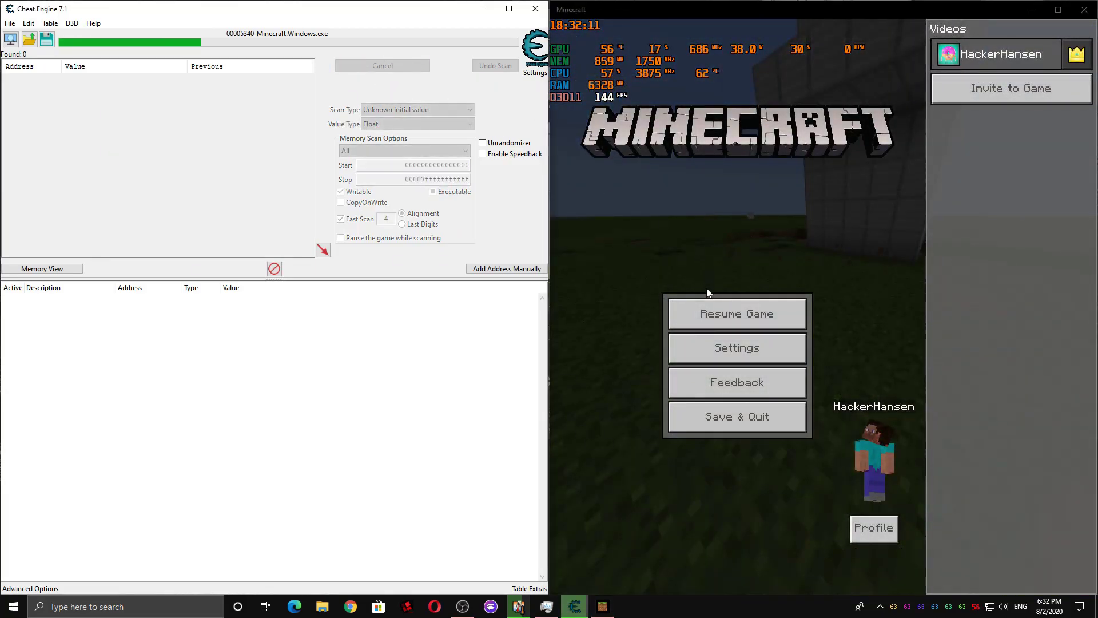
Resume the game, walk to the iron block tower and begin breaking a block in its wall
left_click(738, 313)
key("a")
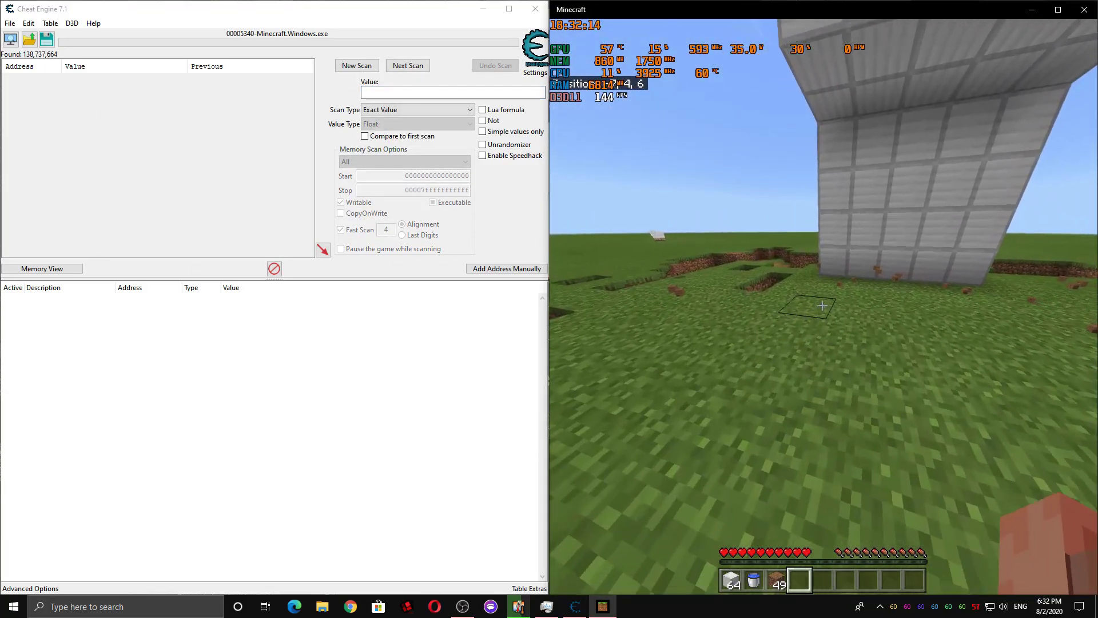
key("d")
key("w")
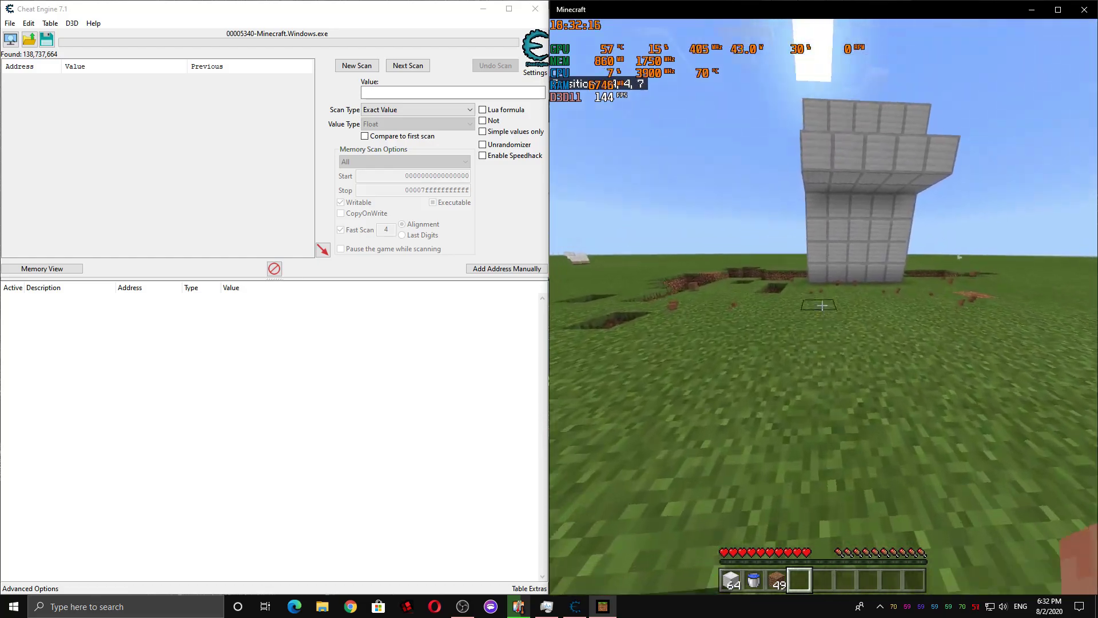
key("w")
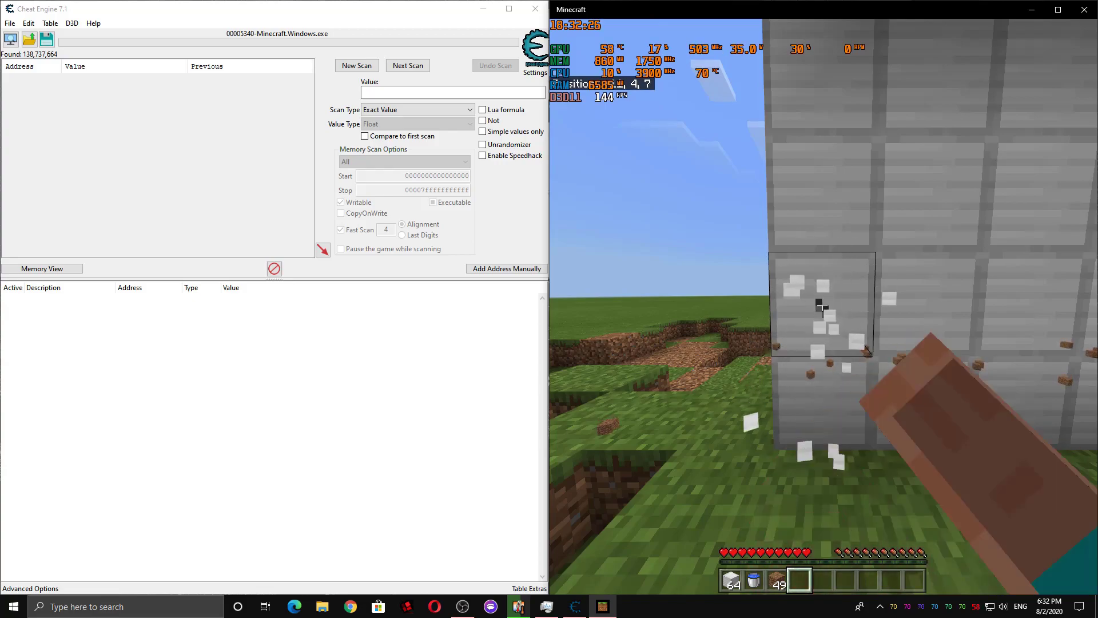
Filter the scan results repeatedly for increased values while breaking the iron block
key("F2")
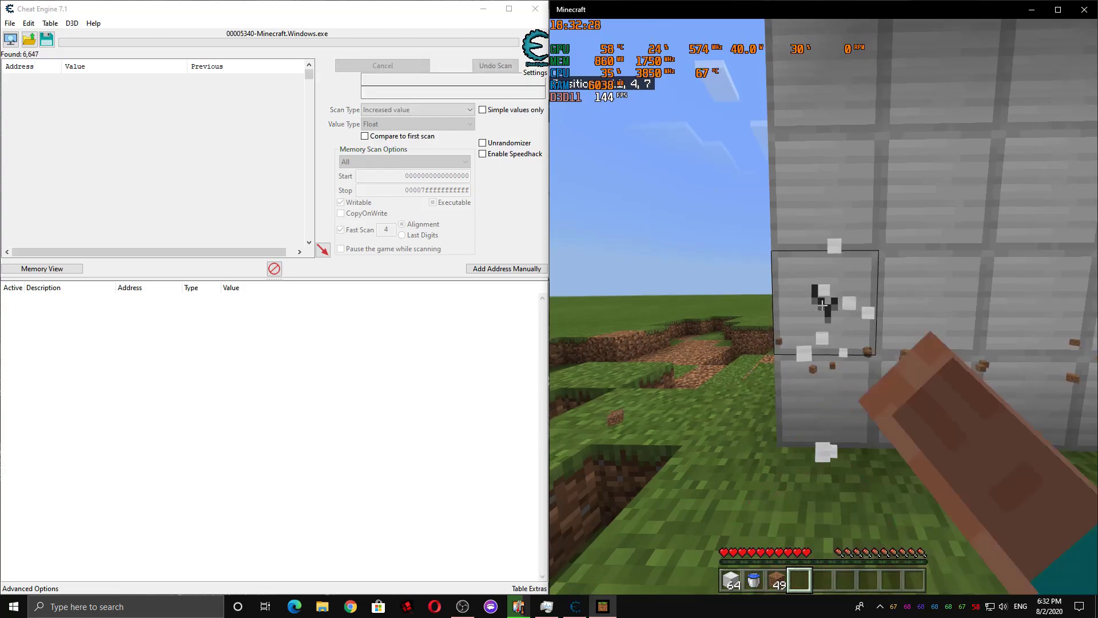
key("F2")
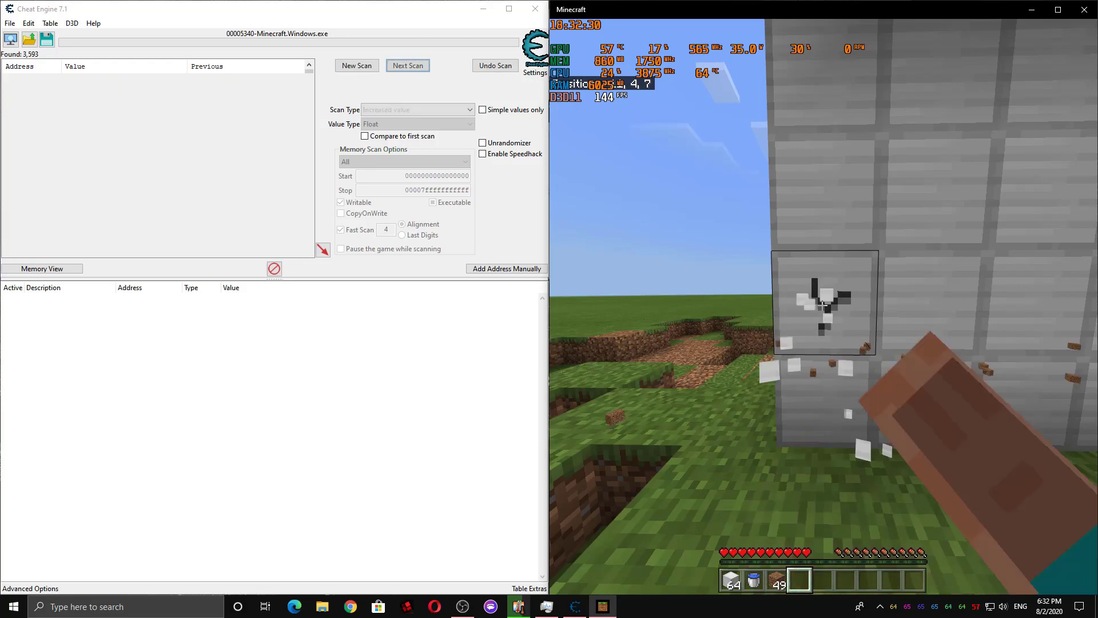
key("F2")
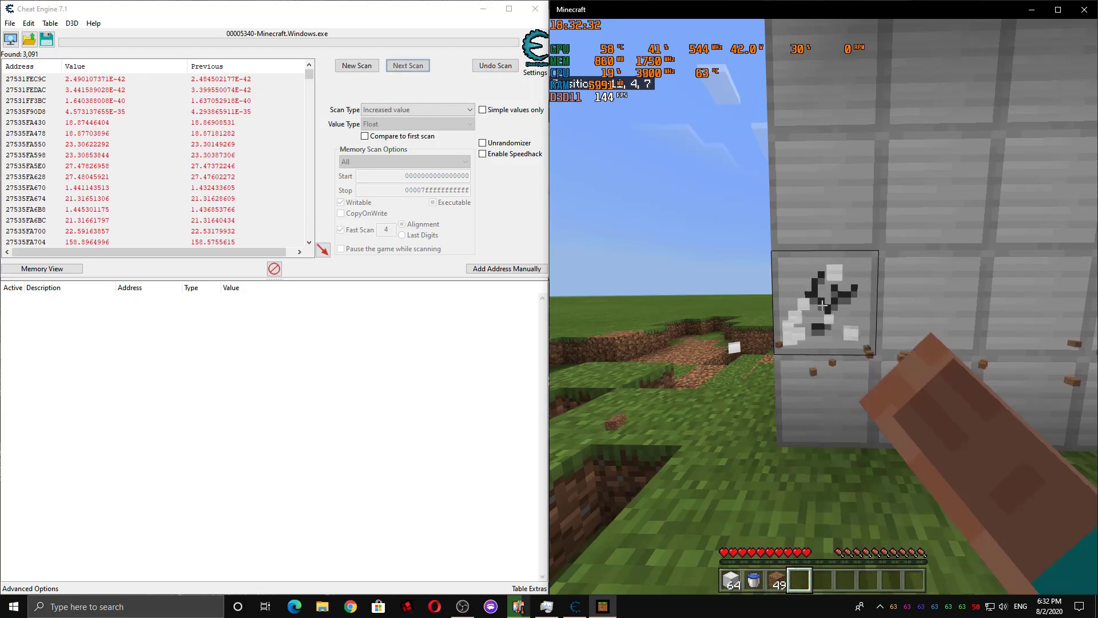
key("F2")
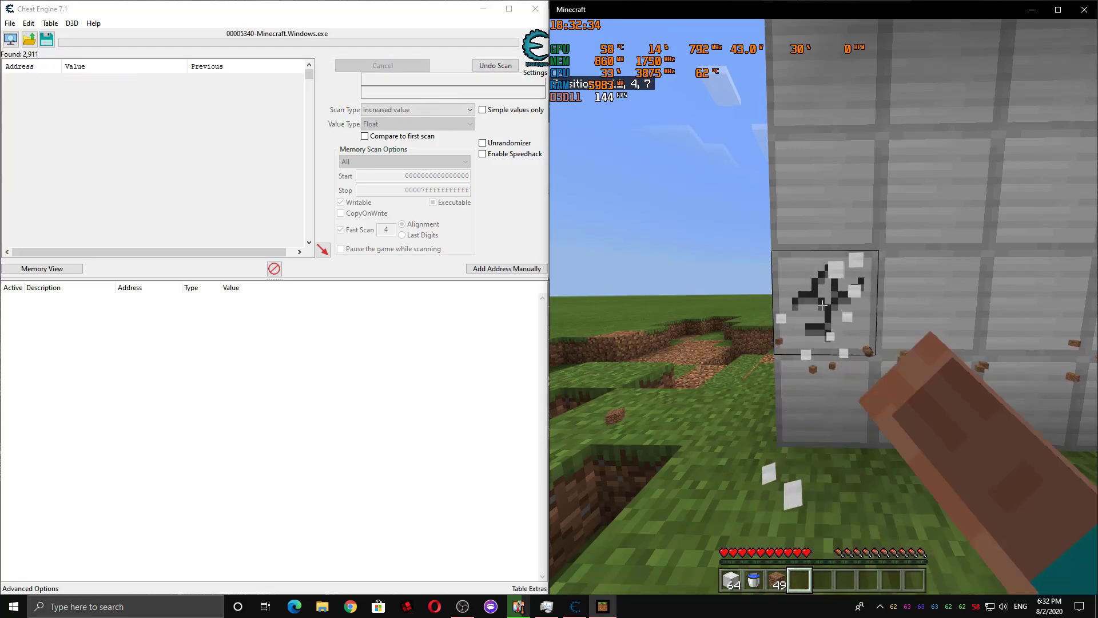
key("F2")
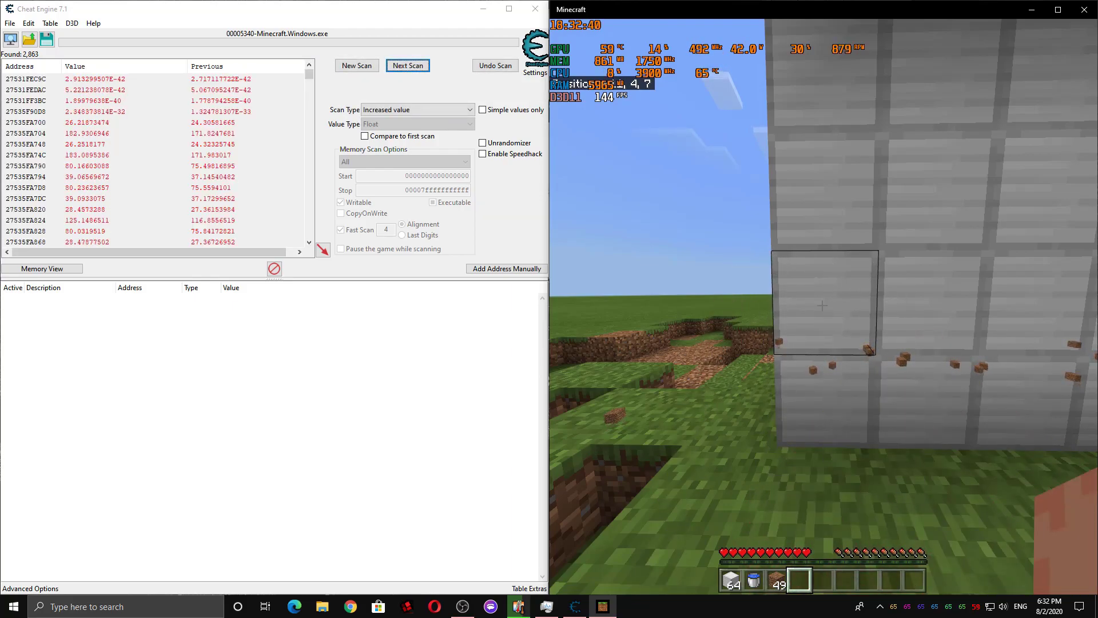
Filter the results for decreased values after breaking has stopped, and pause the game
key("F3")
key("w")
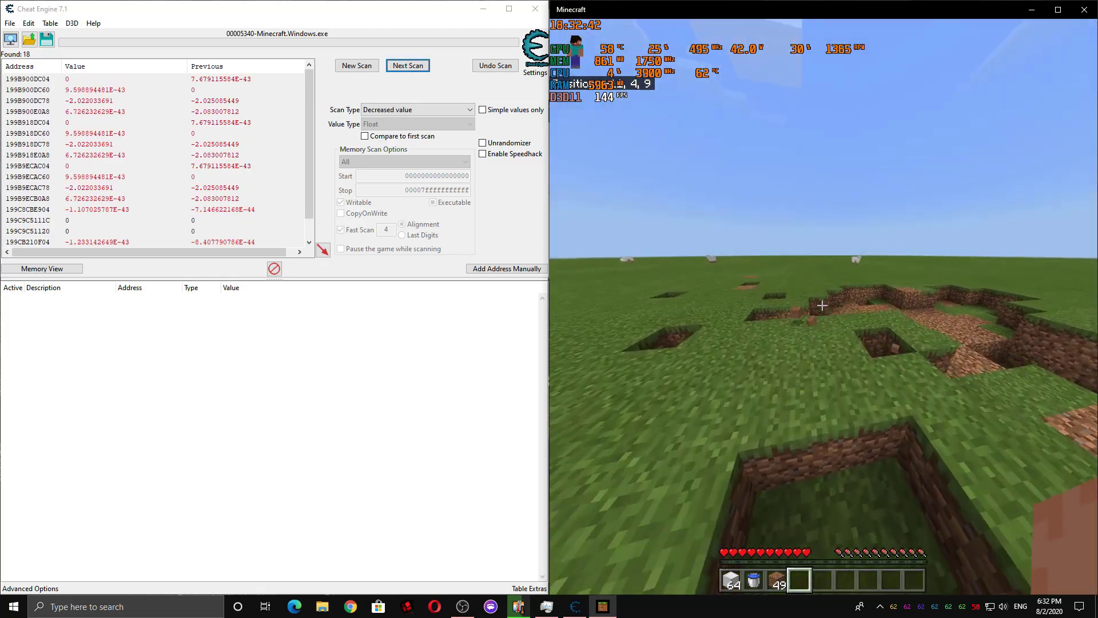
key("Escape")
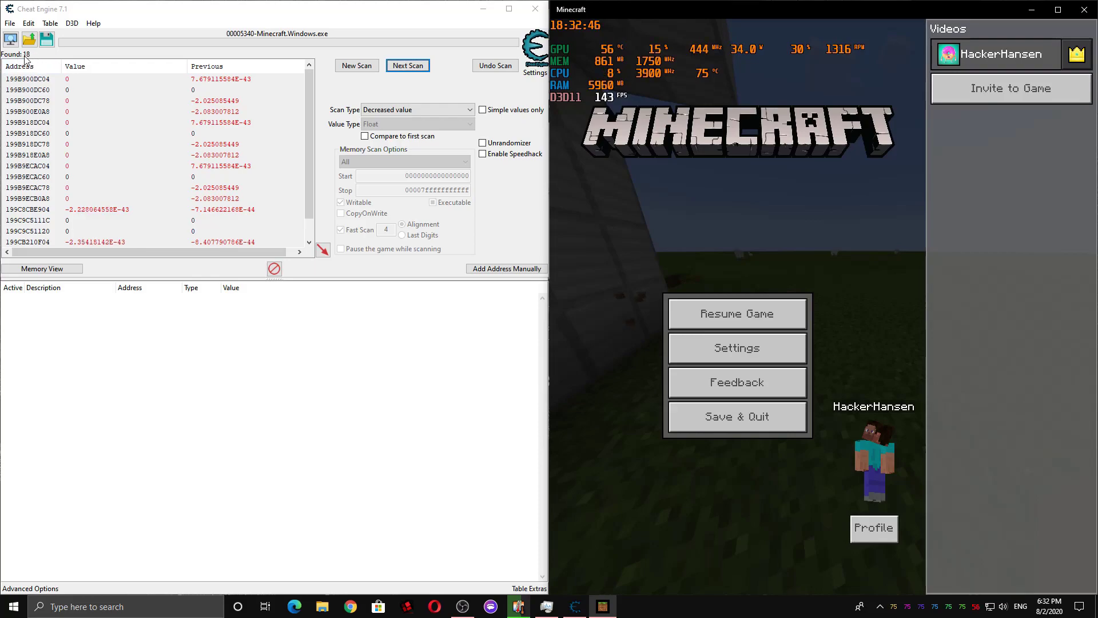
Filter the results for the exact value 0 with simple values only
left_click(412, 109)
left_click(382, 117)
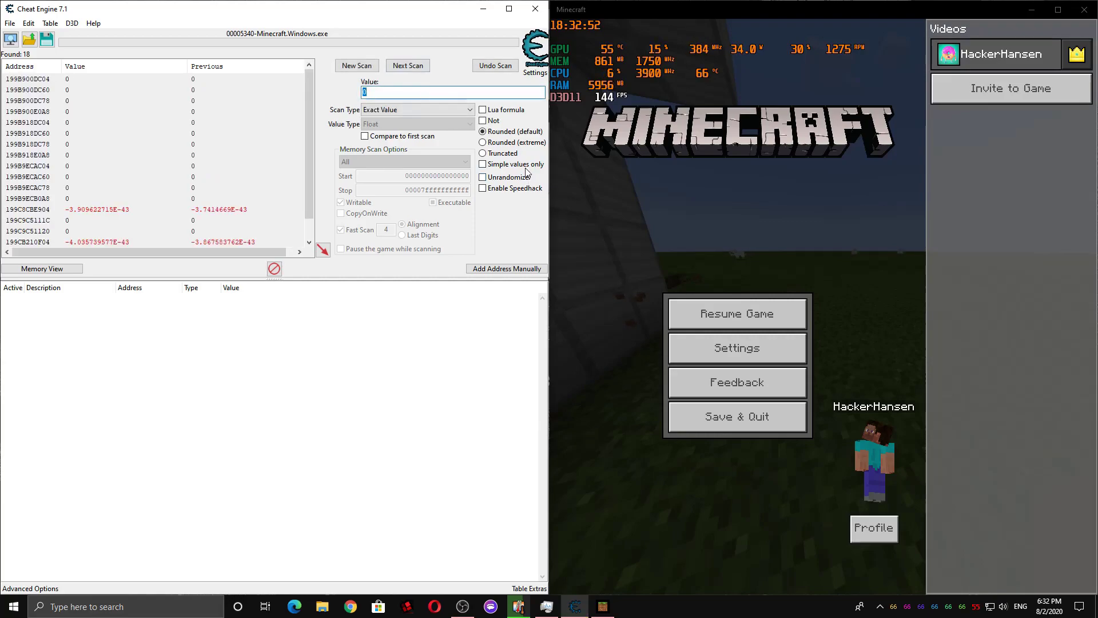
left_click(408, 66)
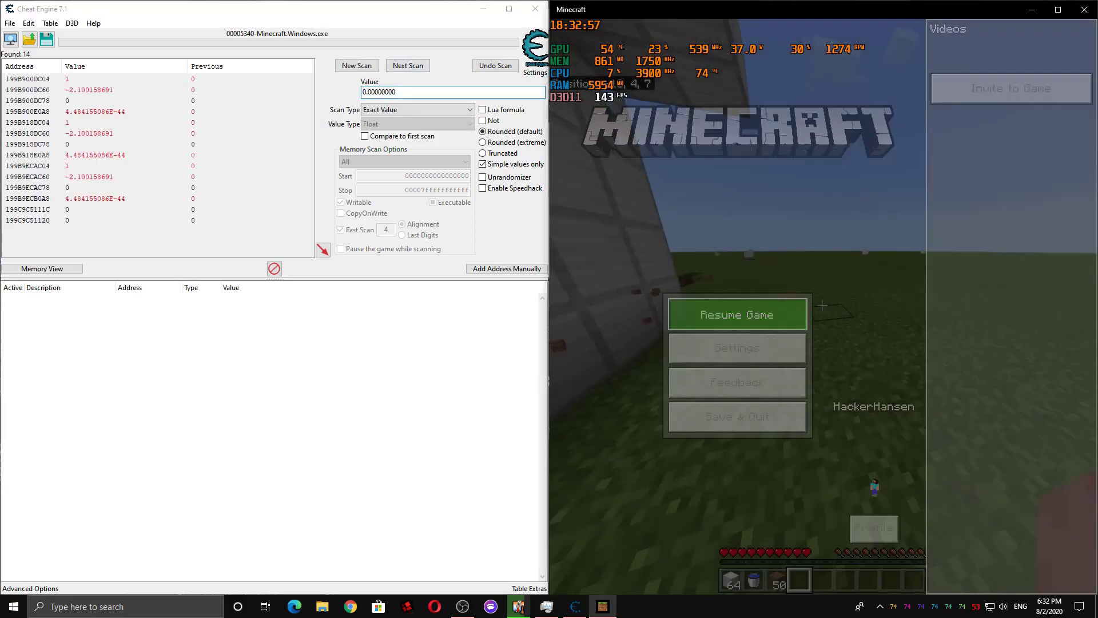
Resume the game and filter the results for unchanged values while no block is being broken
left_click(737, 313)
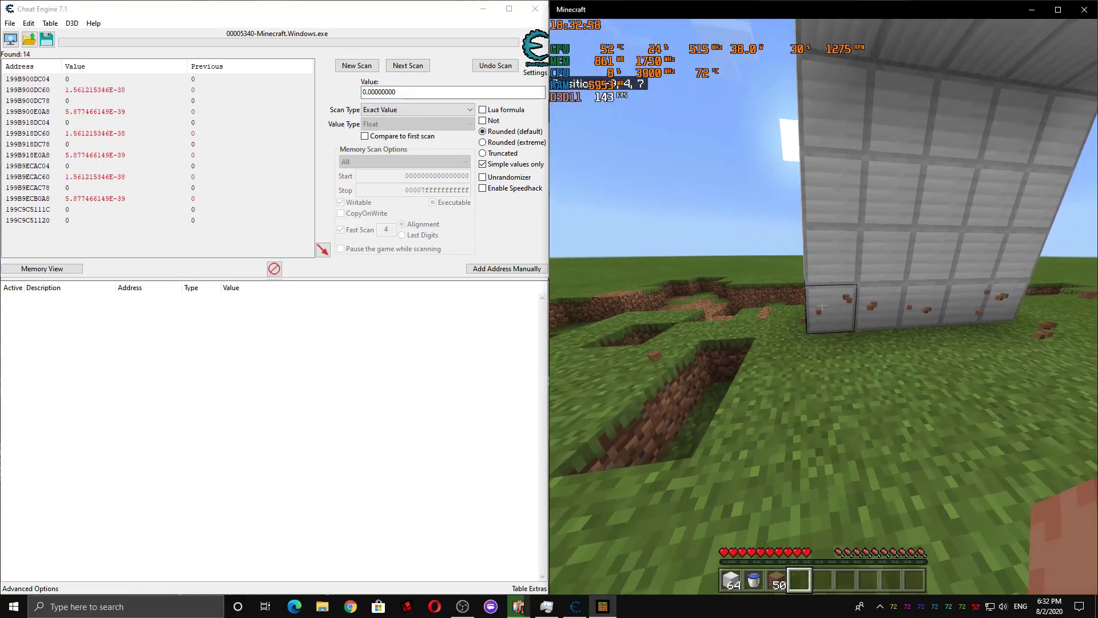
key("s")
key("F2")
key("F2")
key("w")
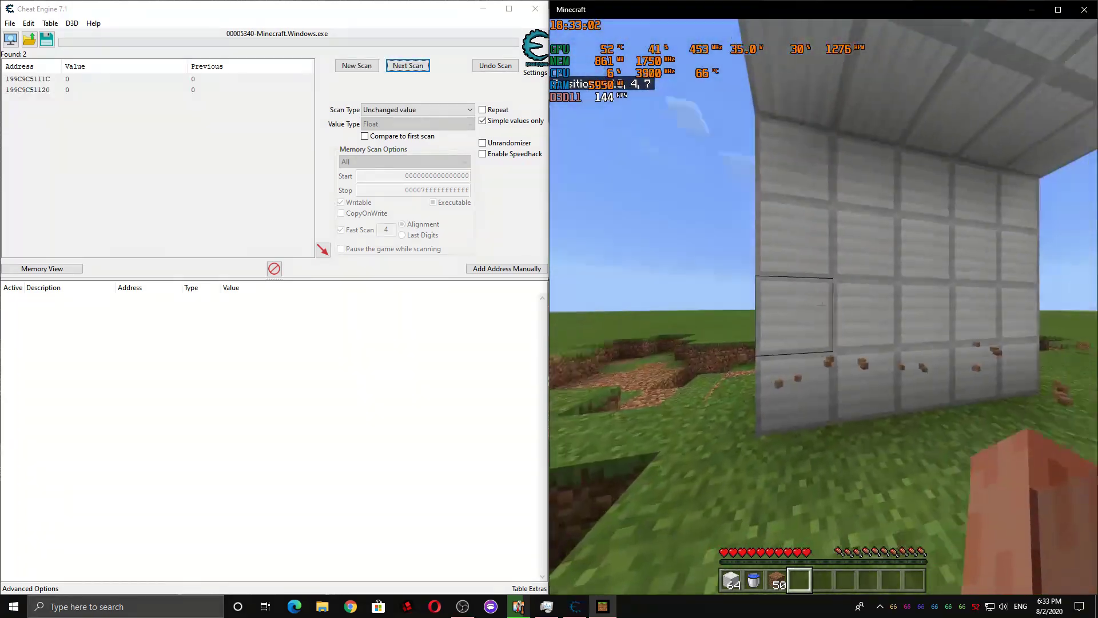
Break an iron wall block briefly, then stop and filter the results for decreased values
key("F2")
left_click(822, 306)
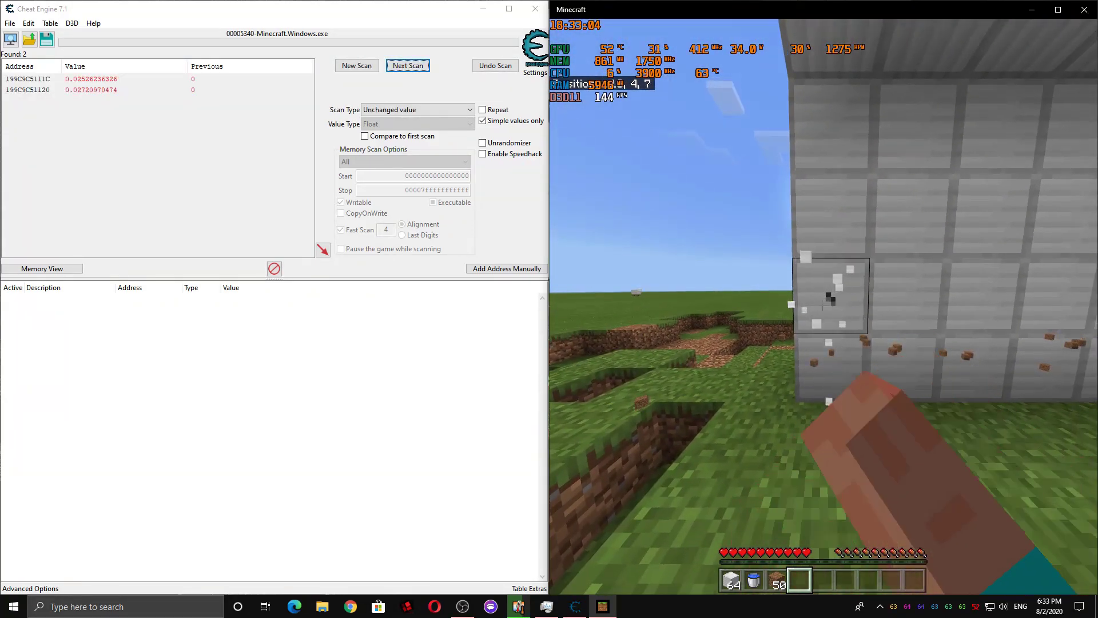
key("F2")
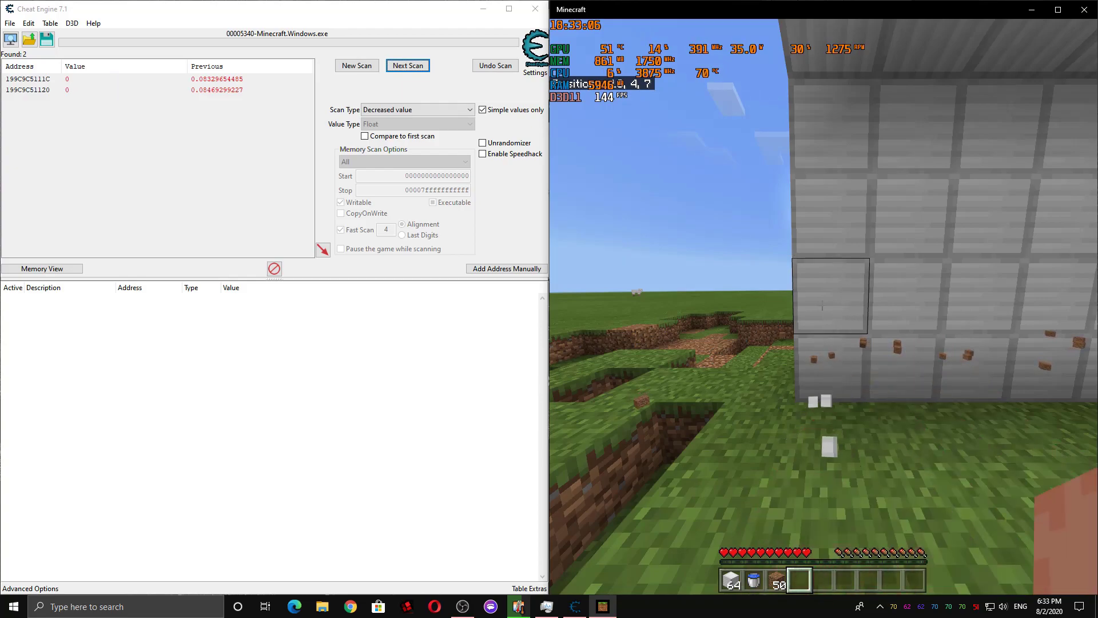
Pause the game, add both found addresses to the address list and reset to a new scan
key("Escape")
left_click_drag(209, 89, 209, 81)
right_click(209, 81)
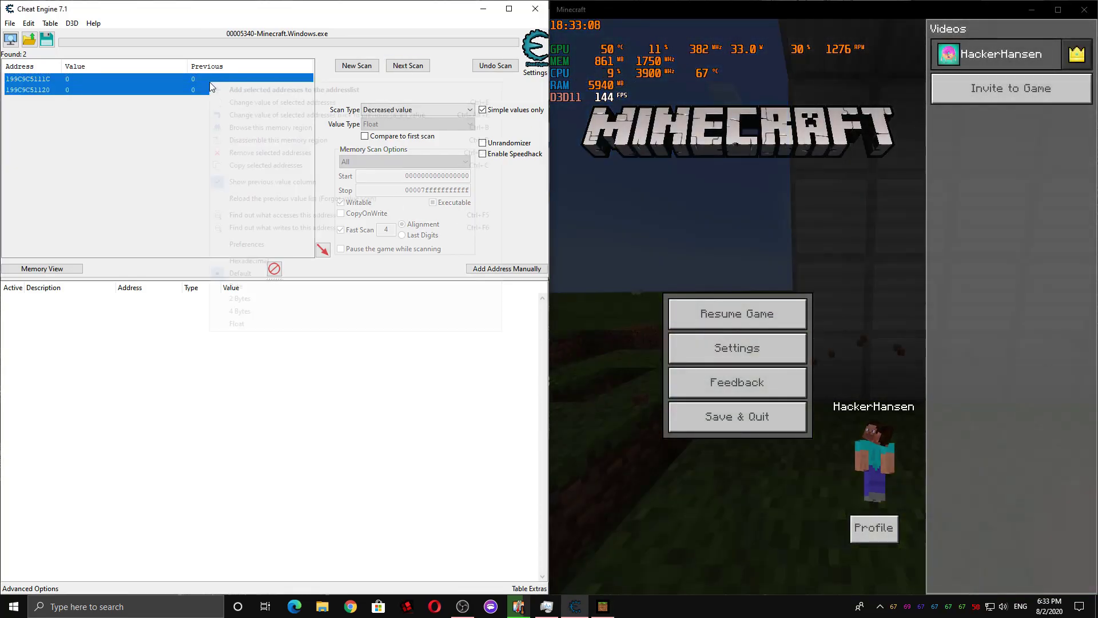
left_click(237, 90)
left_click(356, 66)
left_click(737, 313)
key("w")
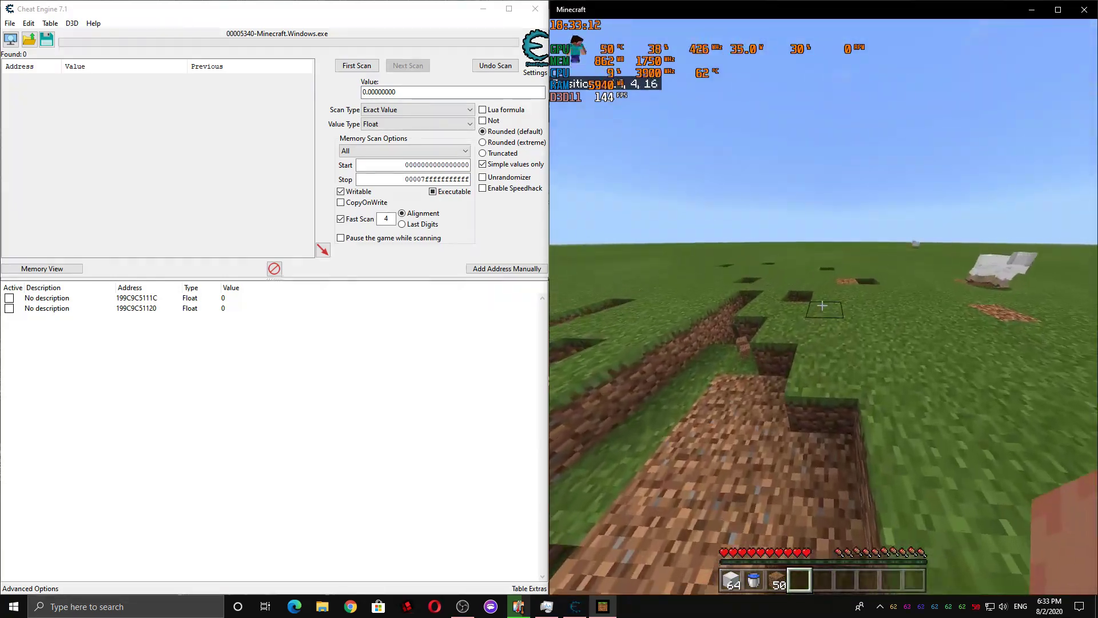
key("w")
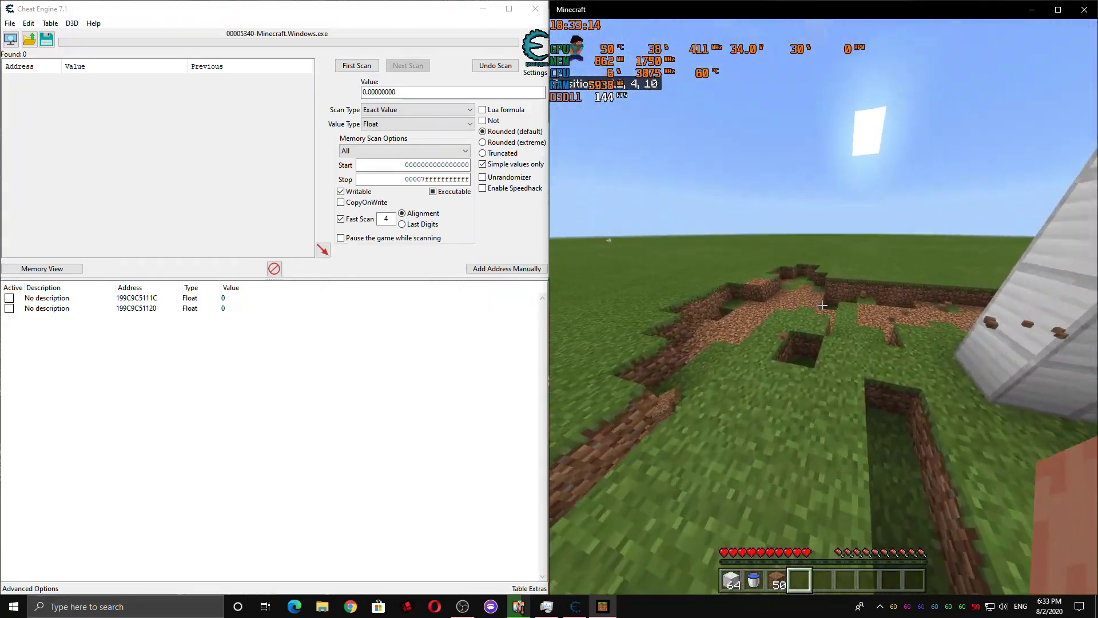
key("w")
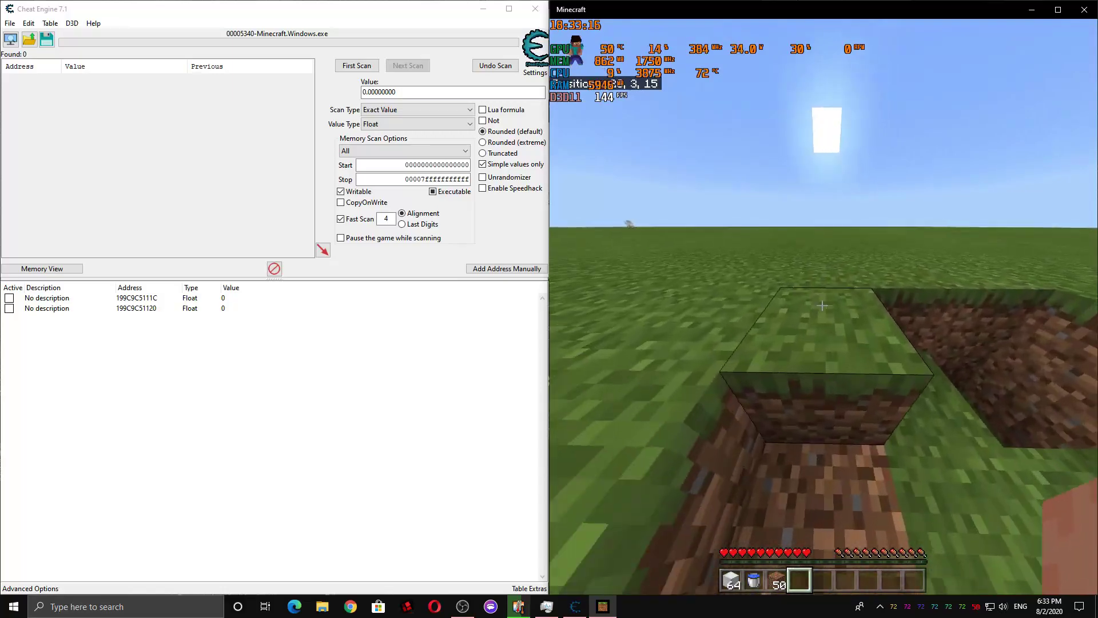
Break dirt blocks in the game and examine which of the two saved addresses follows the breaking progress
key("w")
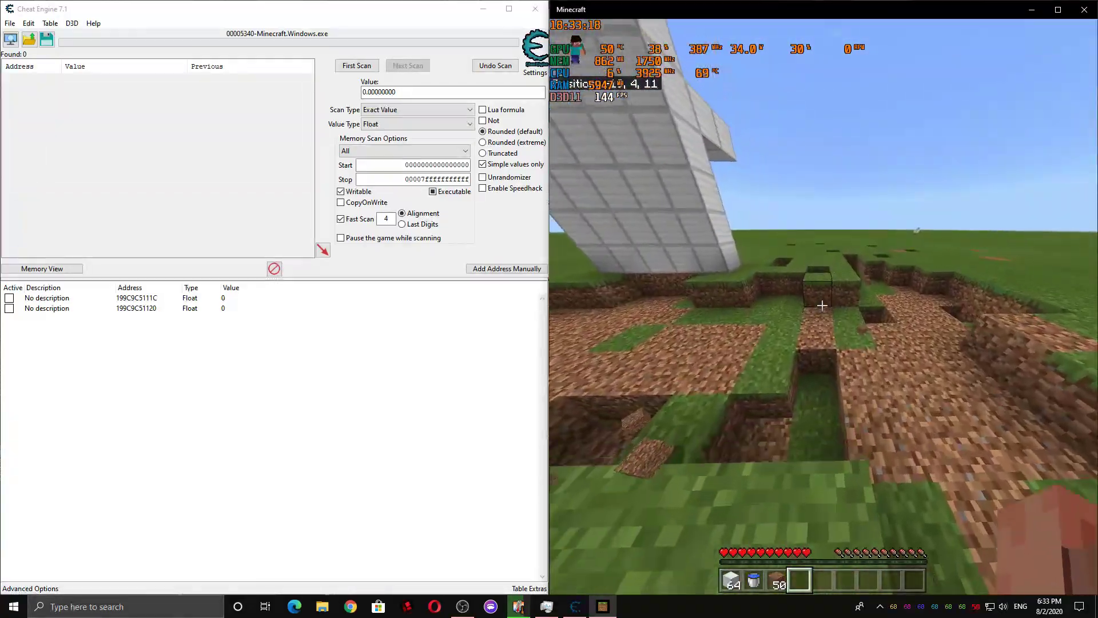
key("w")
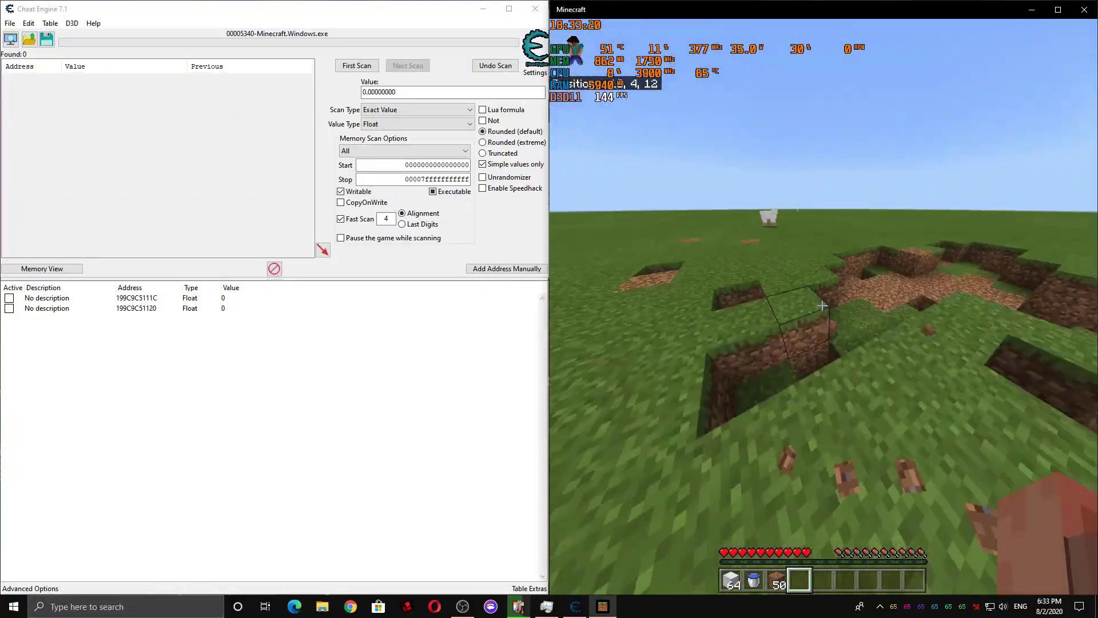
key("w")
key("space")
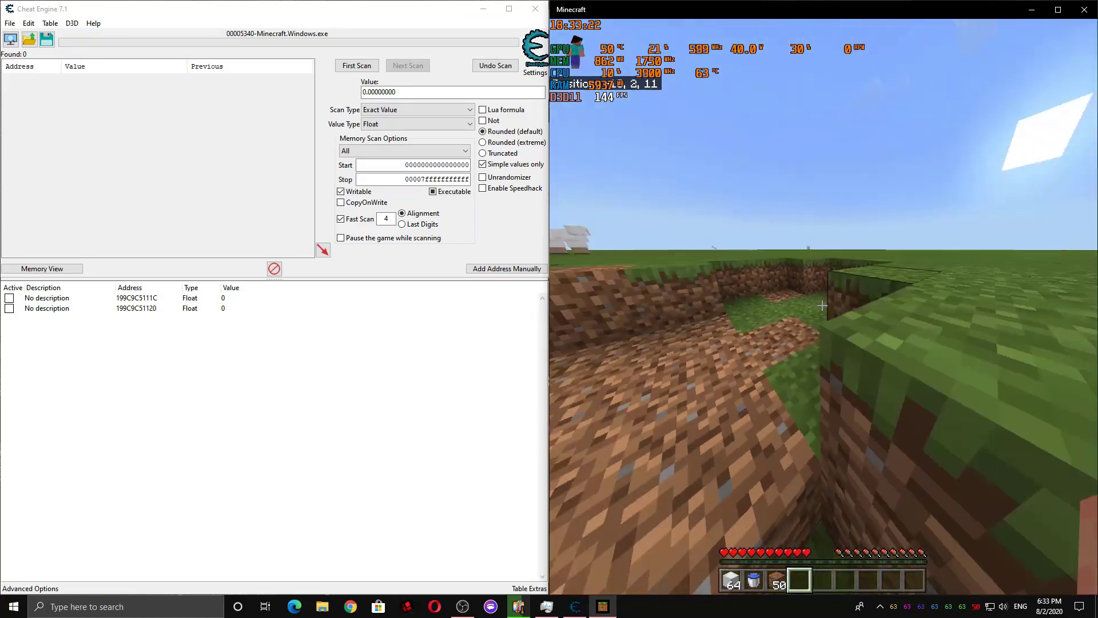
key("Escape")
left_click(318, 297)
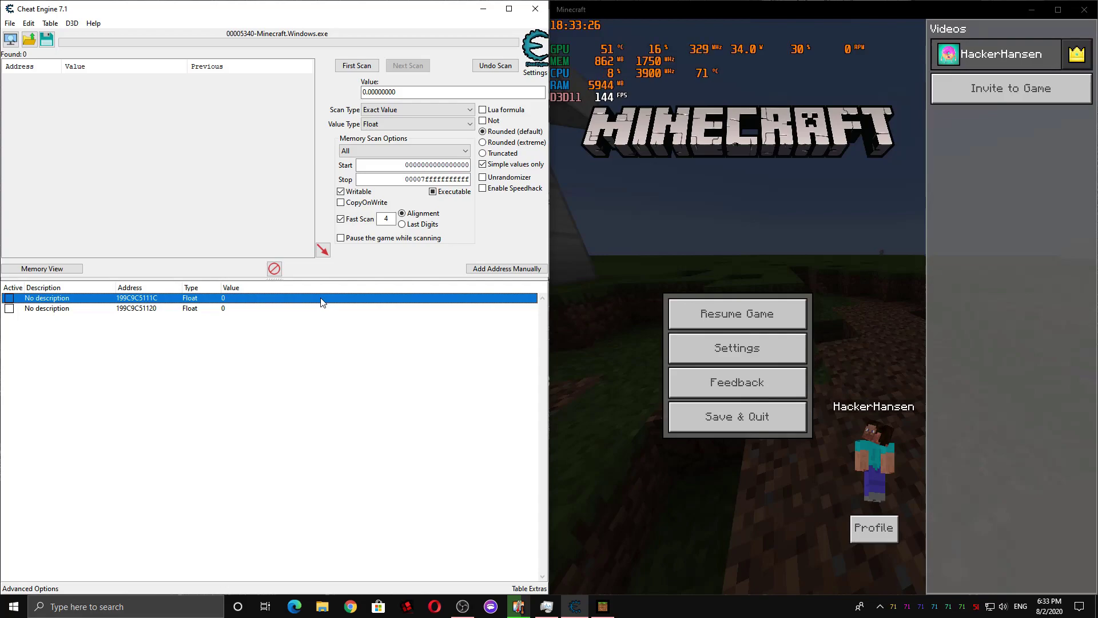
left_click(713, 321)
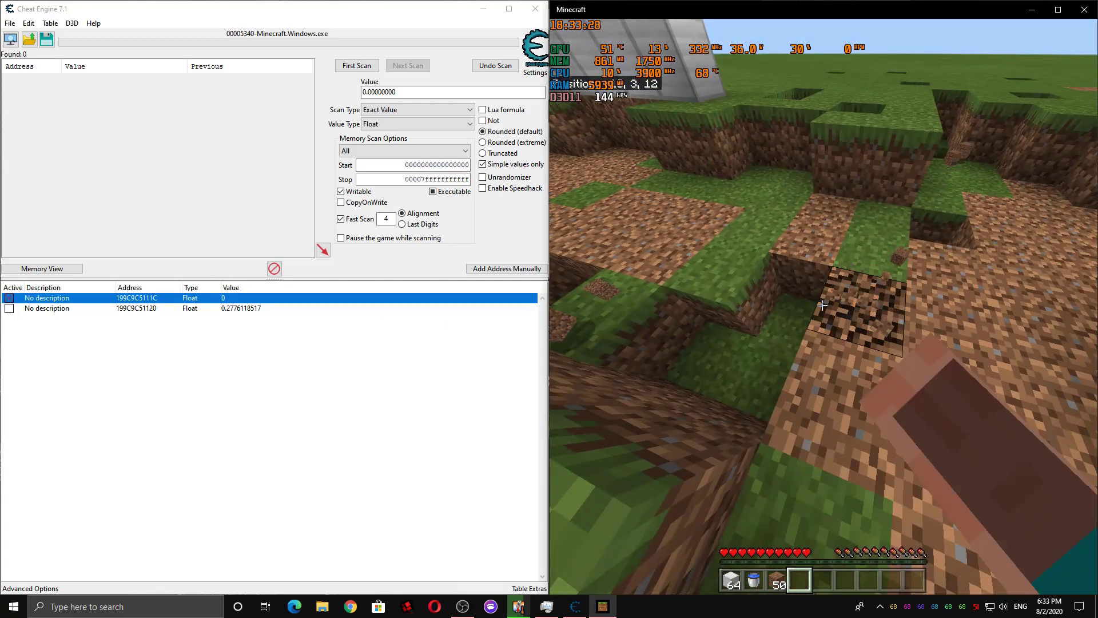
left_click_drag(822, 305, 823, 305)
key("Escape")
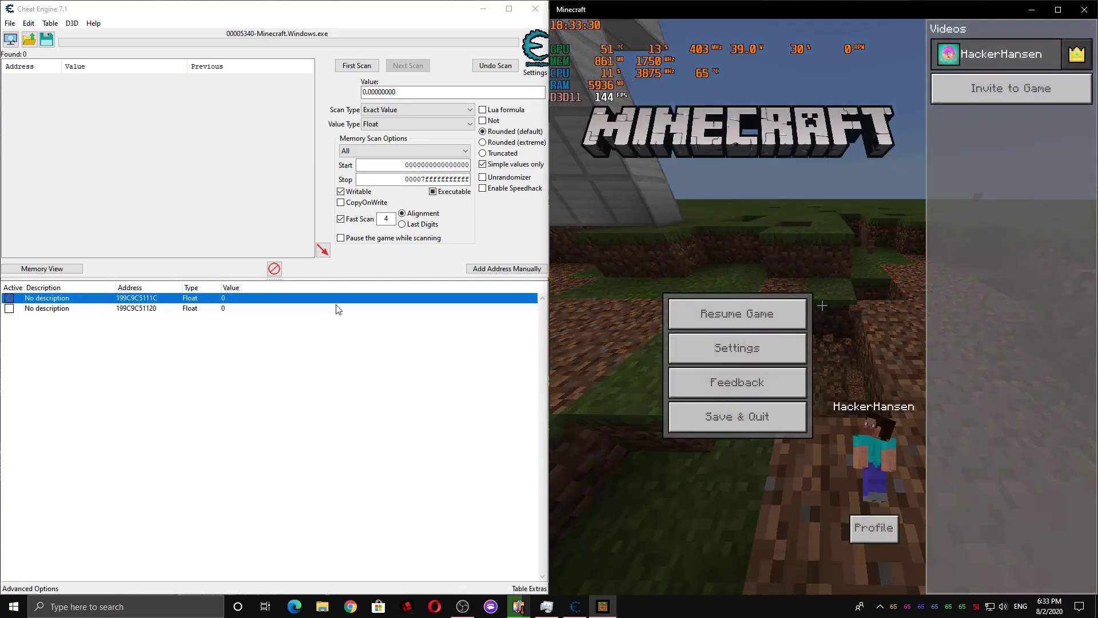
Break grass blocks again while watching address 199C9C51120, then pause the game
left_click(228, 309)
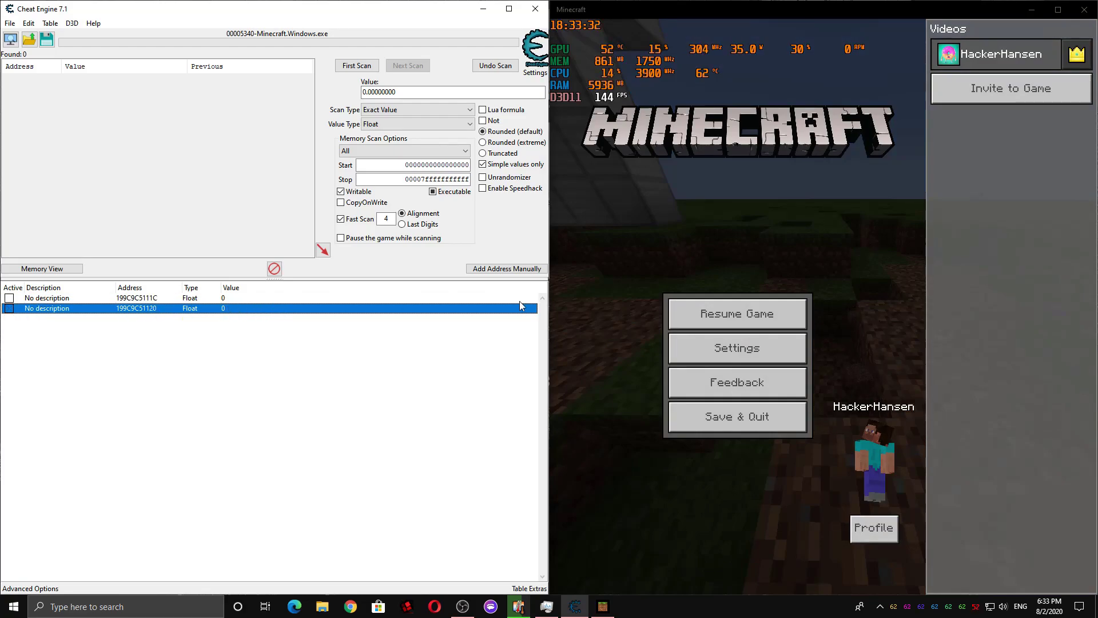
left_click(725, 314)
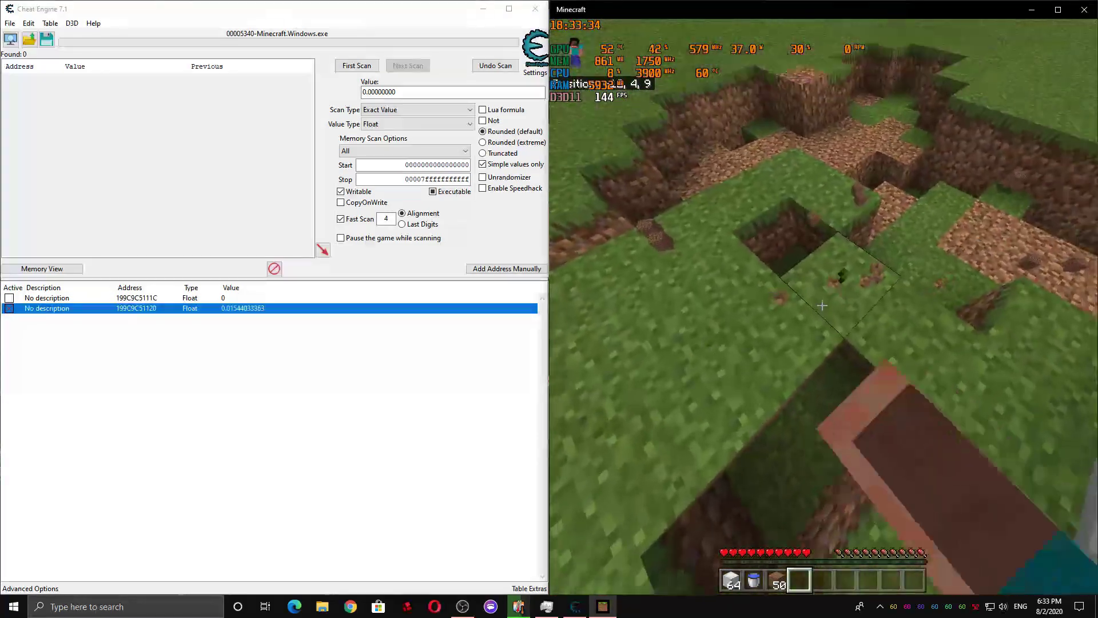
left_click_drag(822, 305, 821, 305)
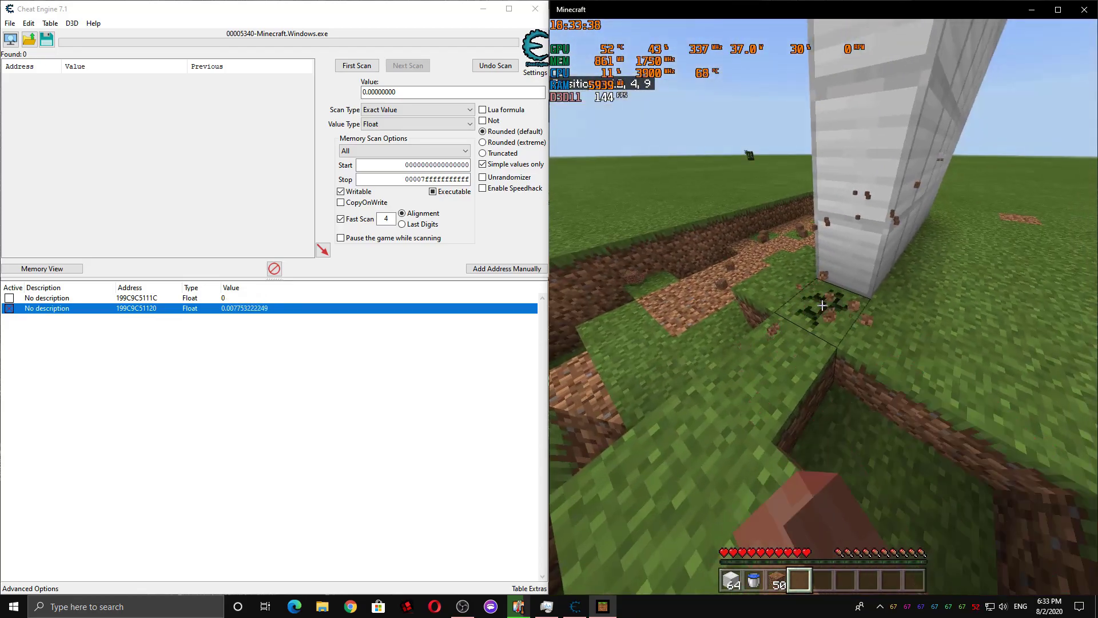
key("Escape")
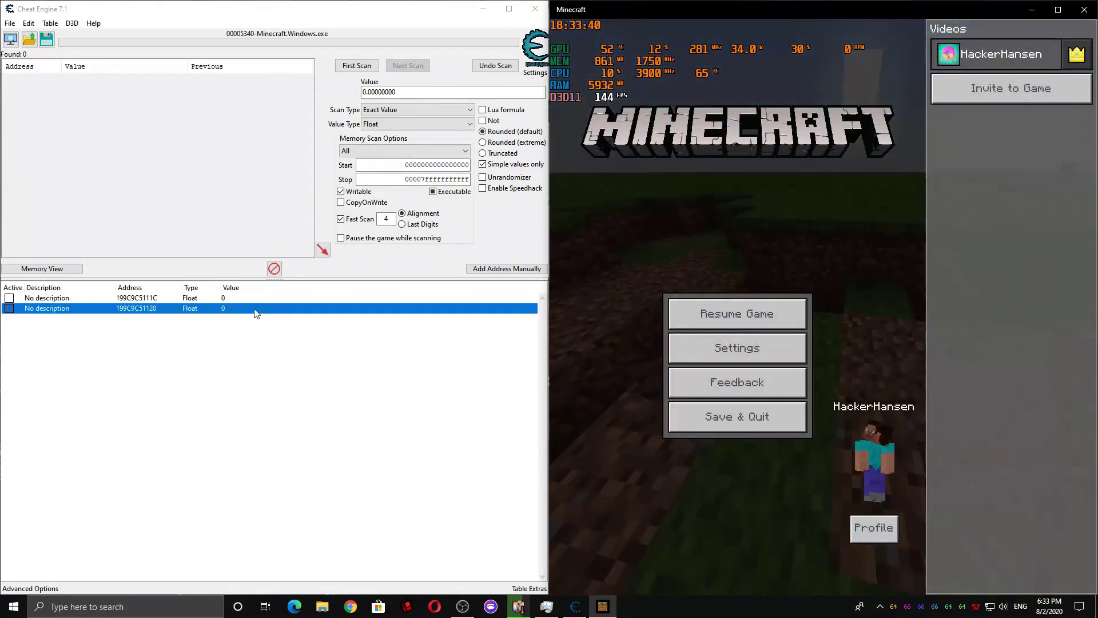
Delete address 199C9C5111C from the list and attach the debugger to find out what writes to 199C9C51120
left_click(254, 312)
left_click(255, 298)
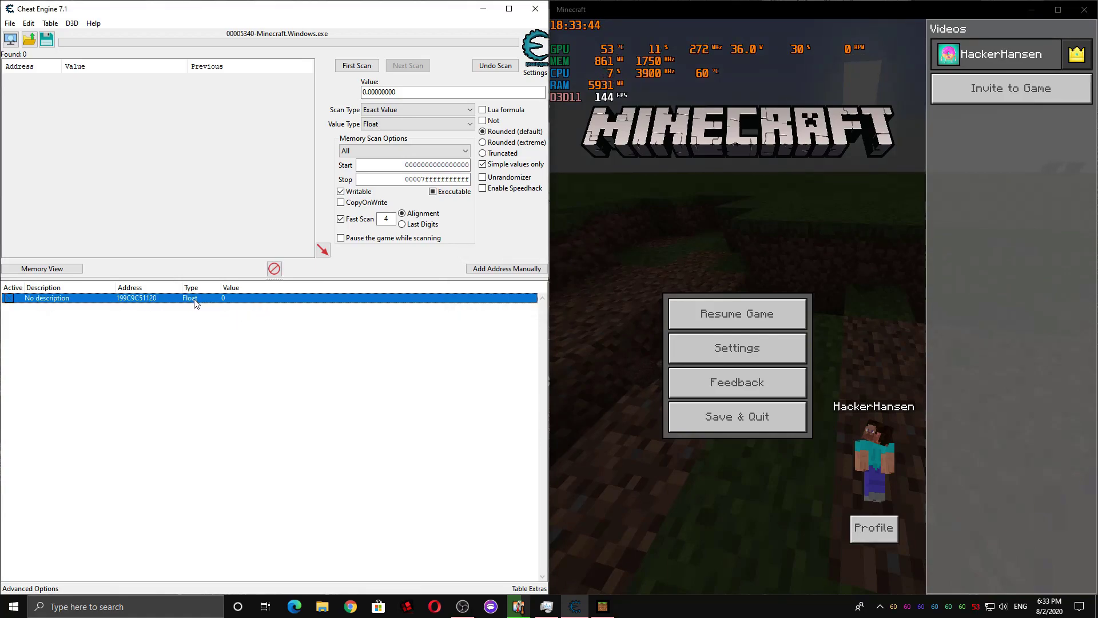
right_click(195, 303)
left_click(335, 474)
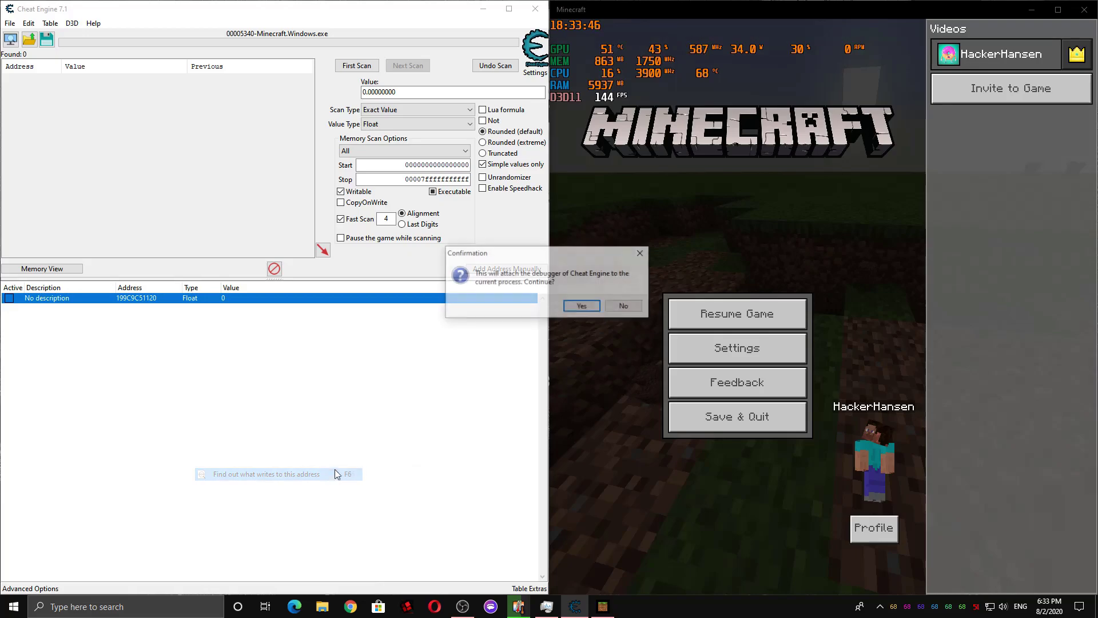
left_click(575, 309)
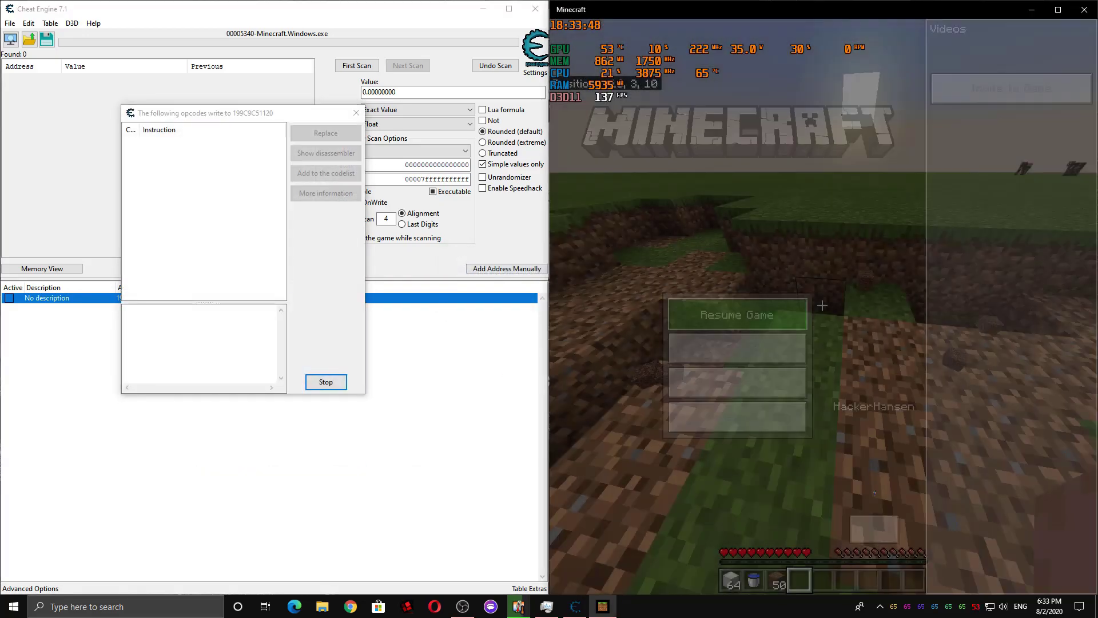
Resume the game, break several grass blocks to record the writing instructions, and pause again
left_click(736, 313)
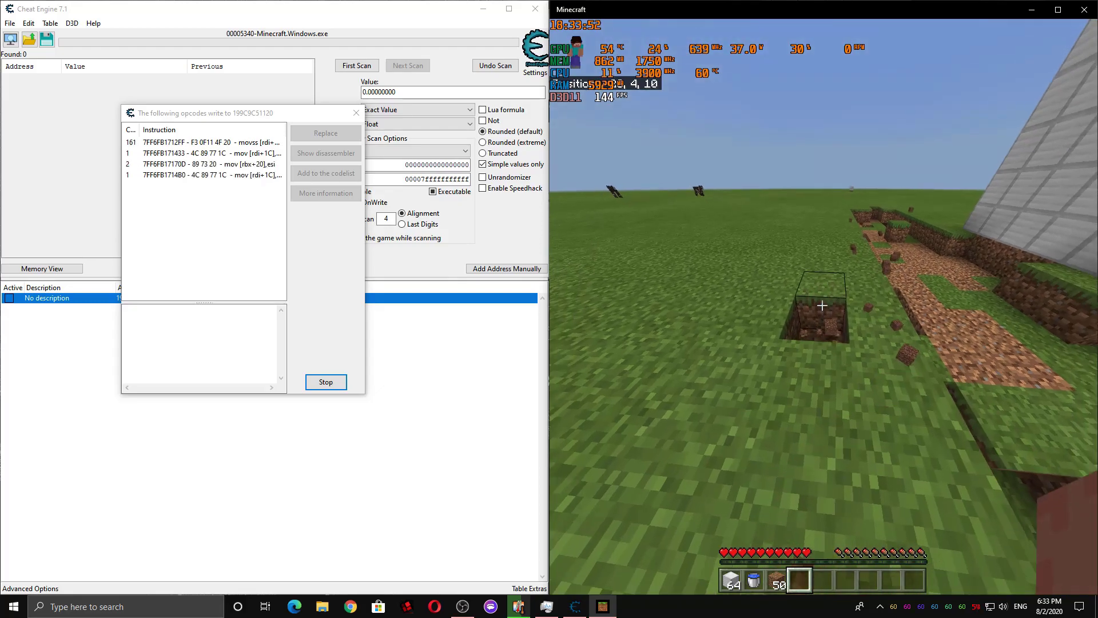
key("w")
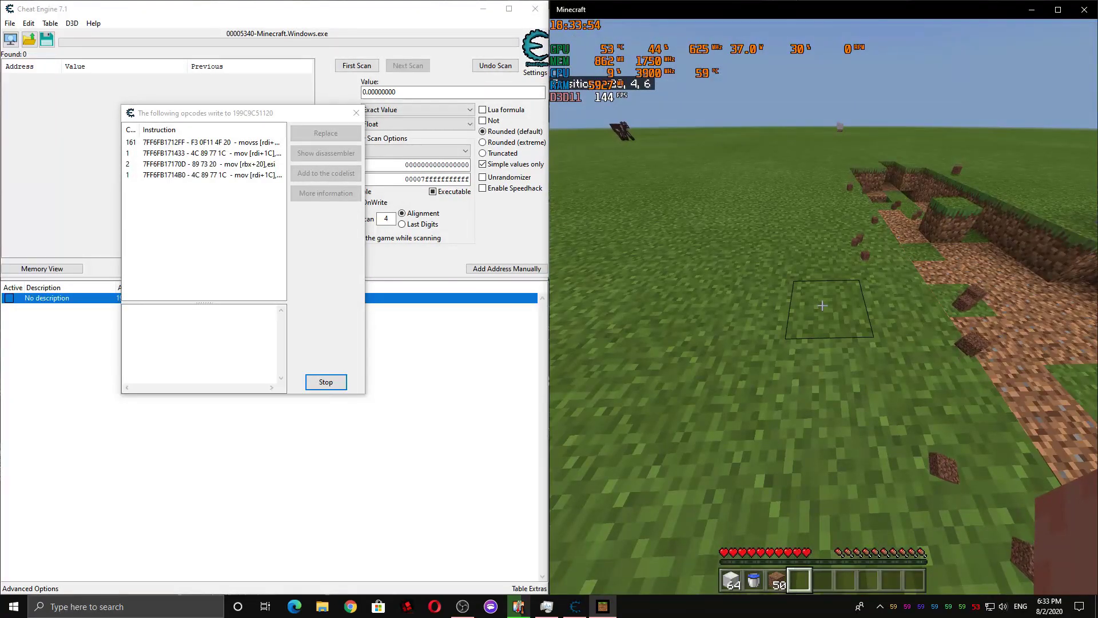
left_click(821, 306)
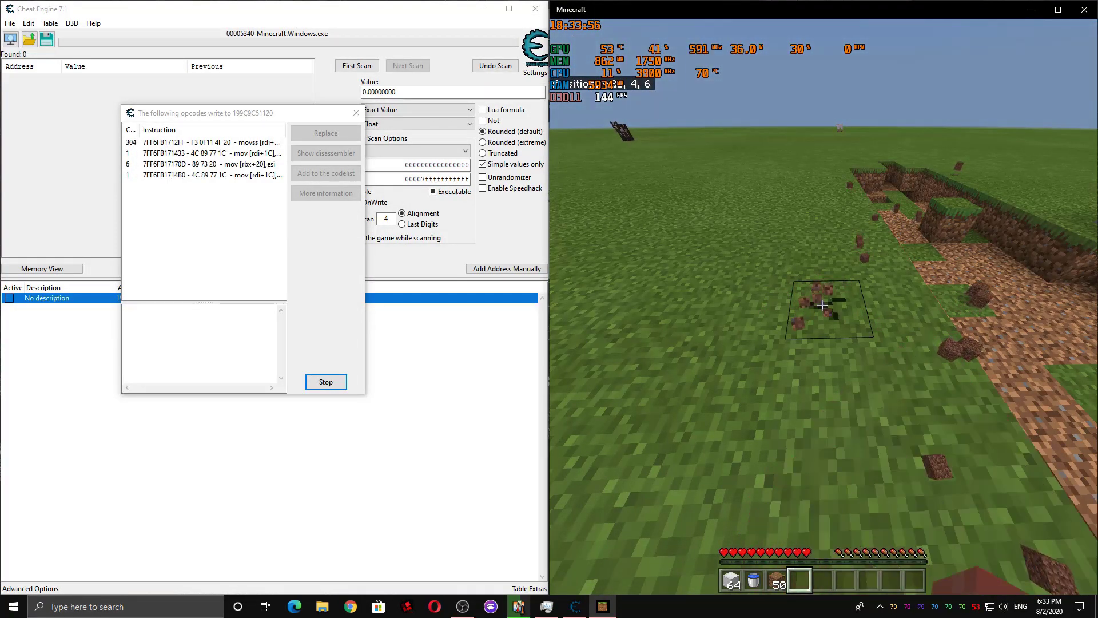
key("Escape")
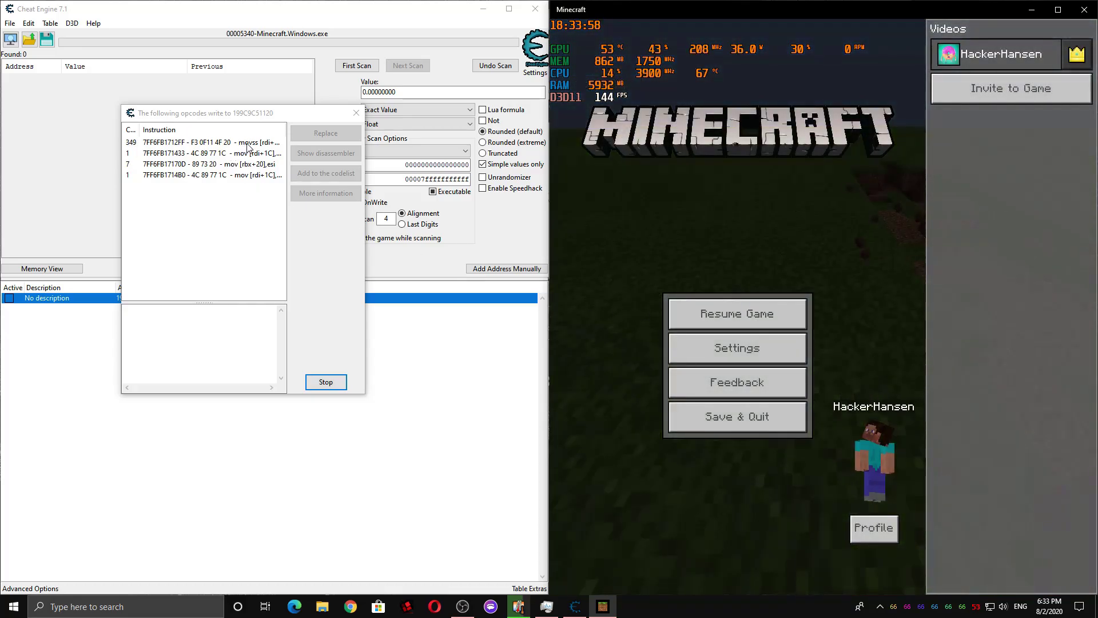
Show the recorded movss instruction in the disassembler, then stop and close the opcode list
left_click(248, 143)
left_click(325, 153)
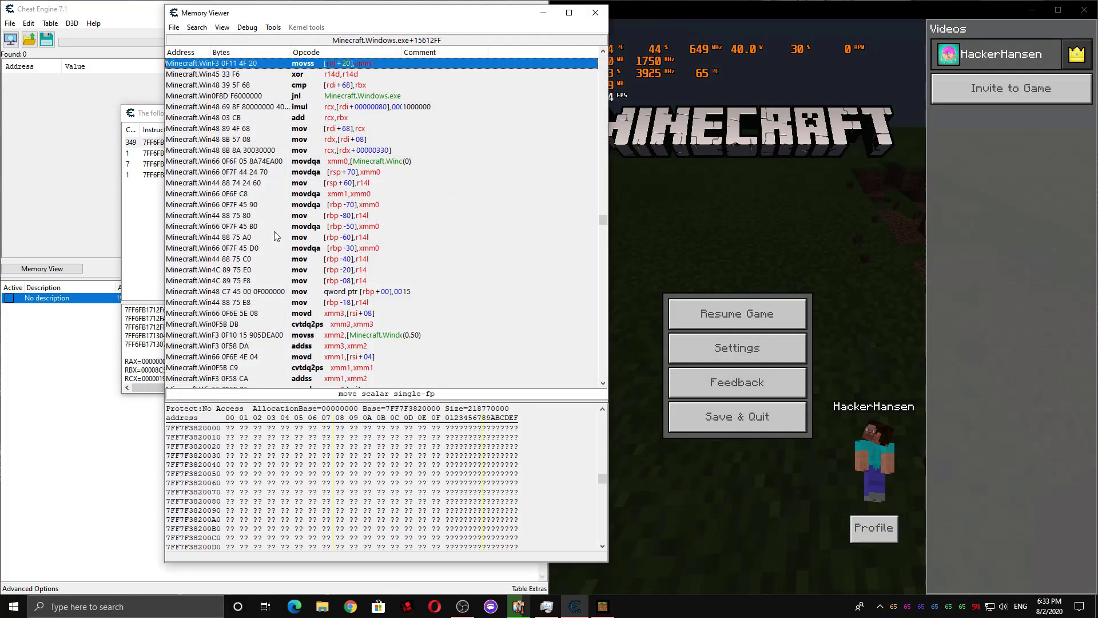
left_click(131, 114)
left_click(328, 334)
left_click(325, 382)
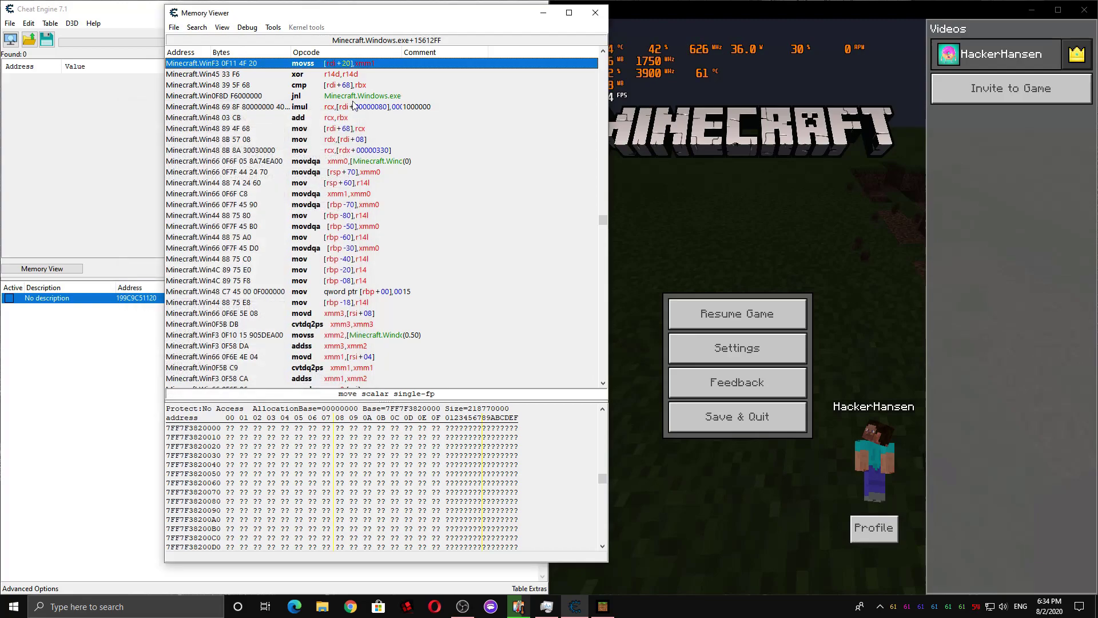
Start an auto assemble script from the AOB Injection template at "Minecraft.Windows.exe"+15612FF
left_click_drag(386, 20, 327, 52)
left_click(213, 59)
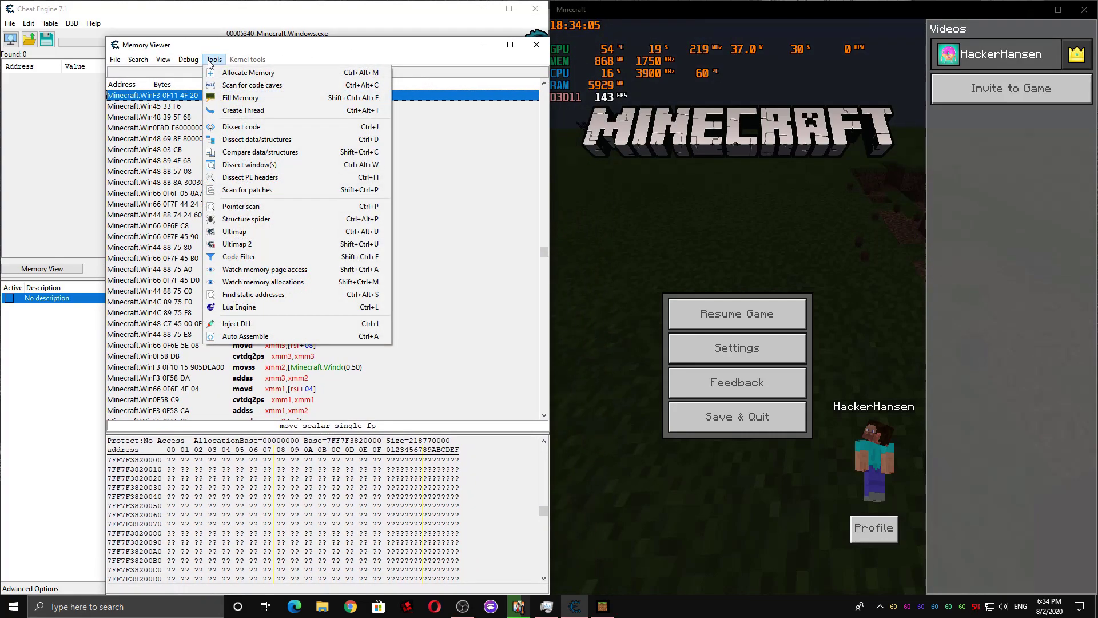
left_click(244, 336)
left_click(326, 83)
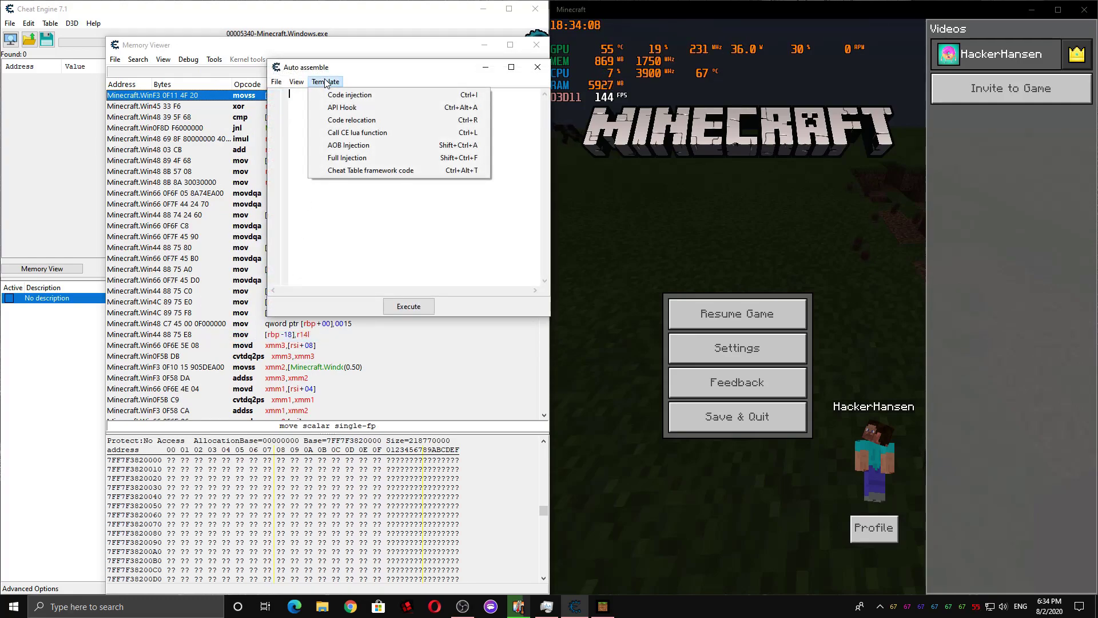
left_click(384, 147)
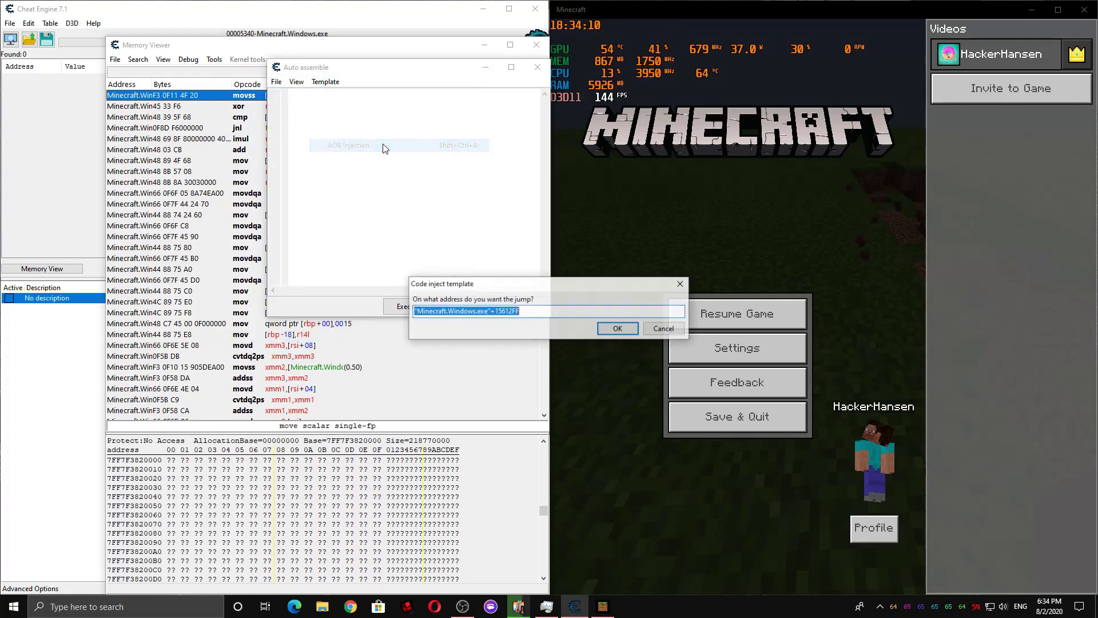
left_click(618, 328)
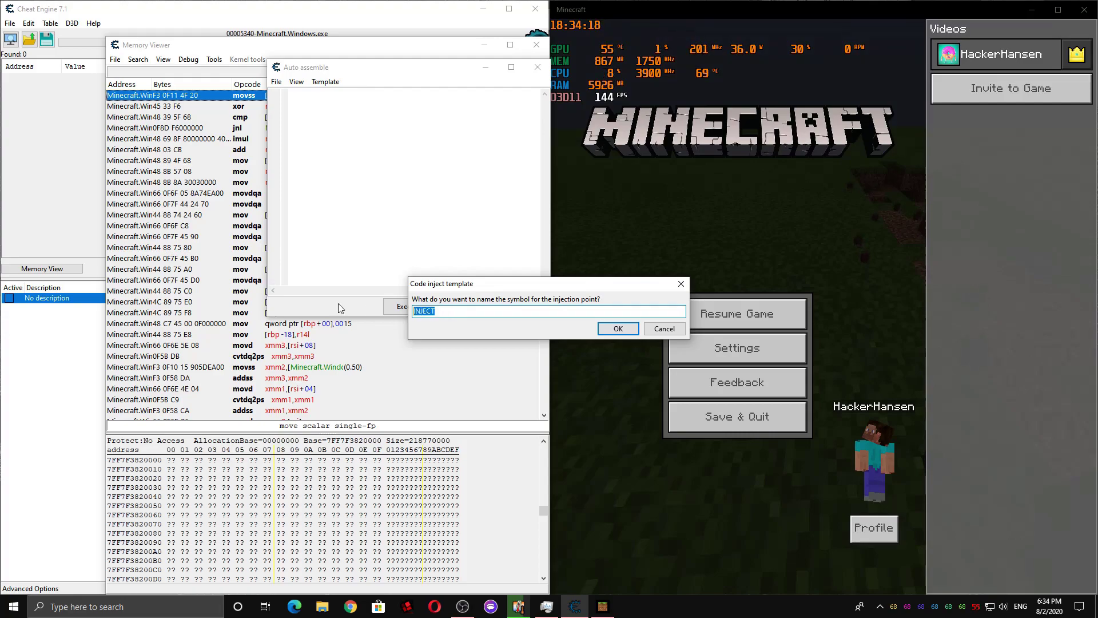
Name the injection symbol Instabreak and set the first line of the code section to mov [rdi+20],(float)1
type("i")
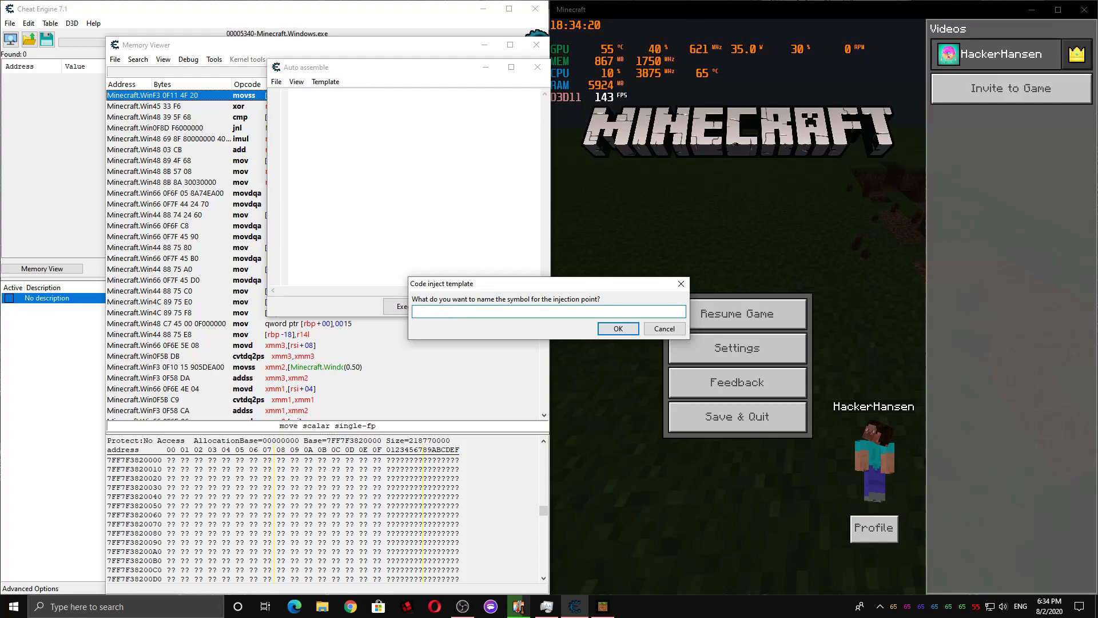
type("nstabreak")
key("Return")
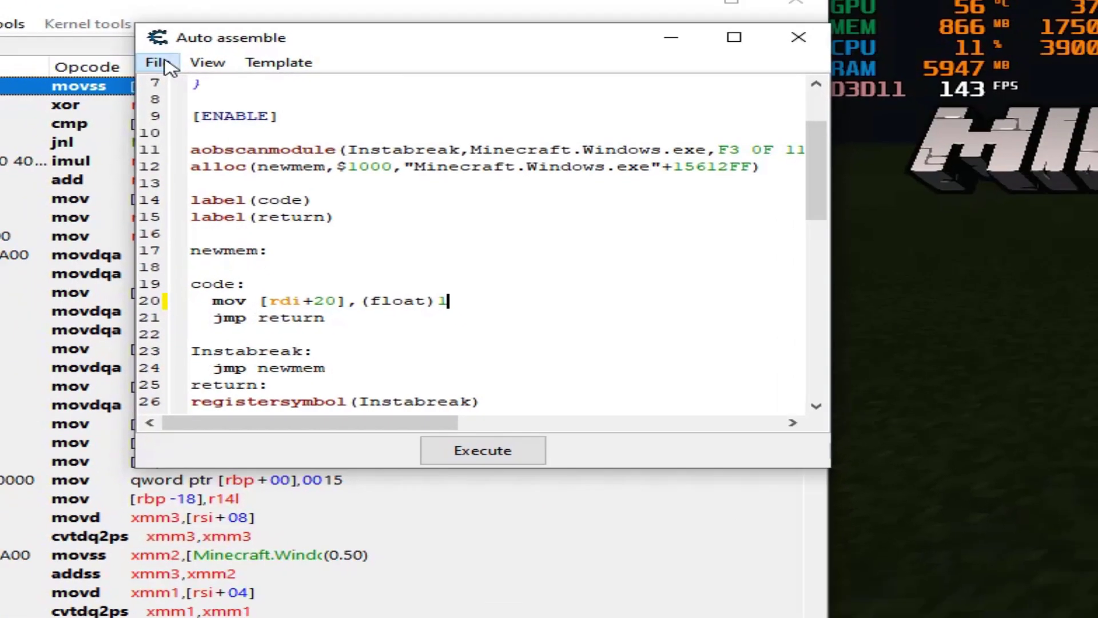
Assign the script to the current cheat table and close the script editor and memory viewer
left_click(49, 45)
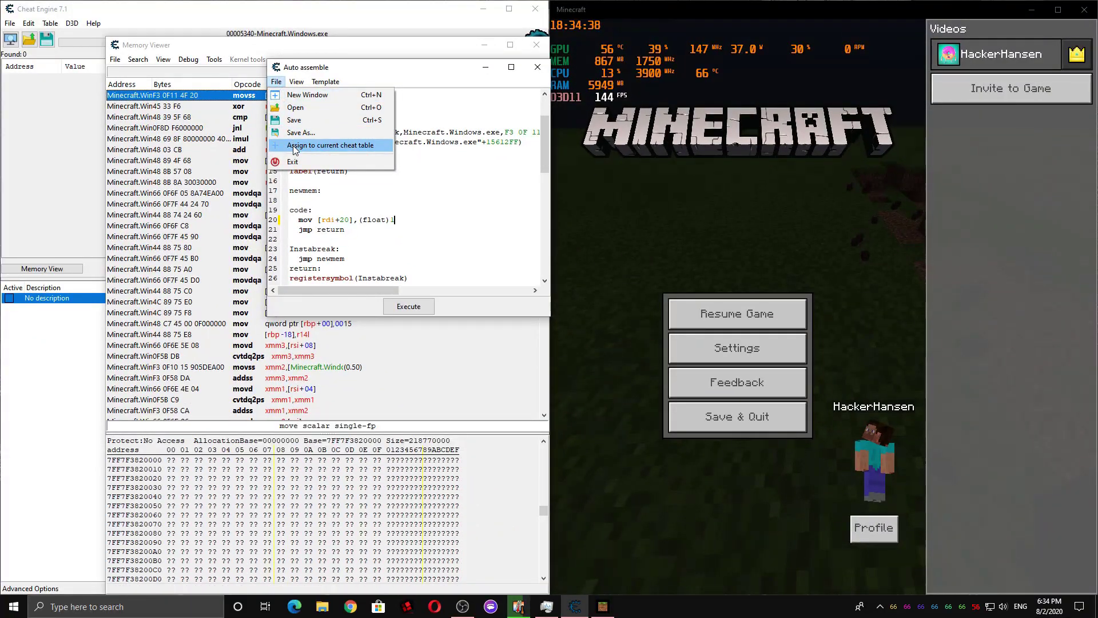
left_click(293, 146)
left_click(538, 67)
left_click(536, 45)
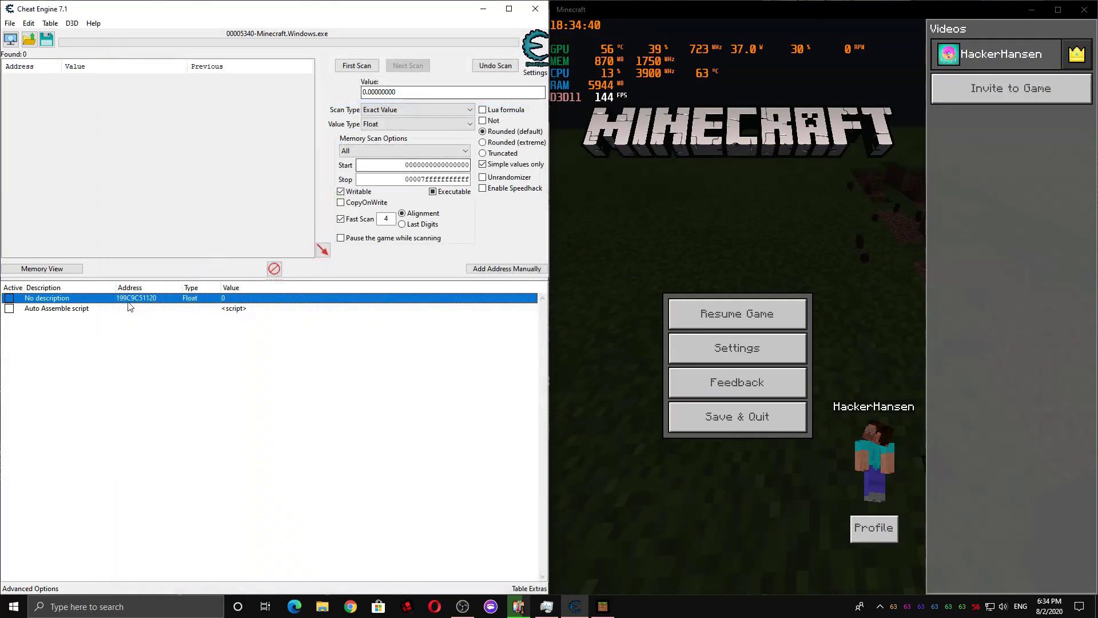
Select the Auto Assemble script in the address list and return to the running game
left_click(85, 309)
left_click(733, 313)
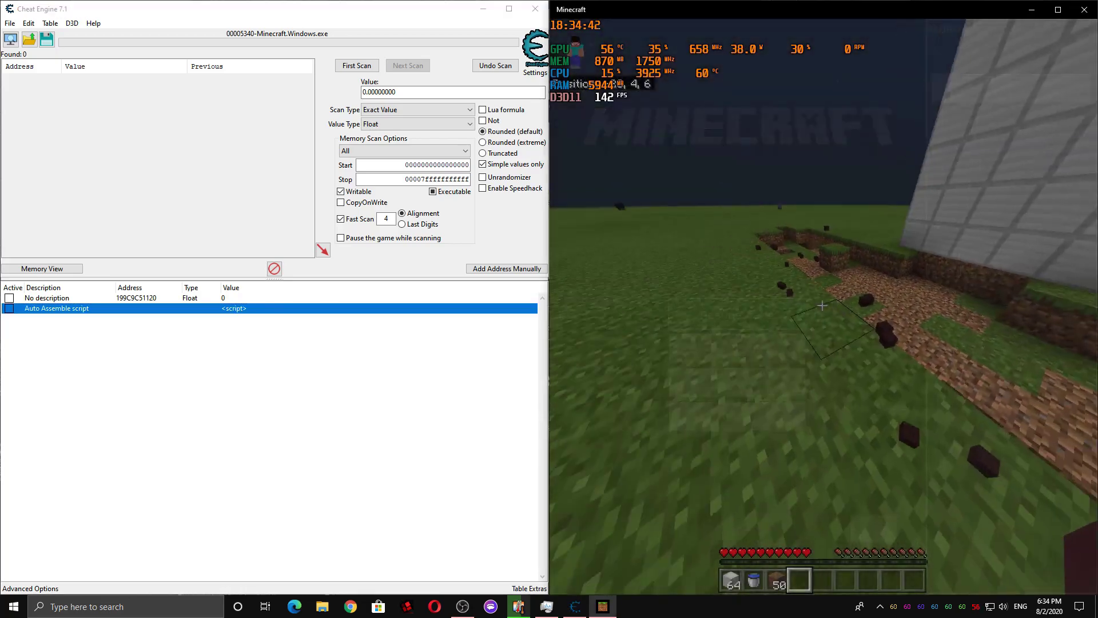
key("Escape")
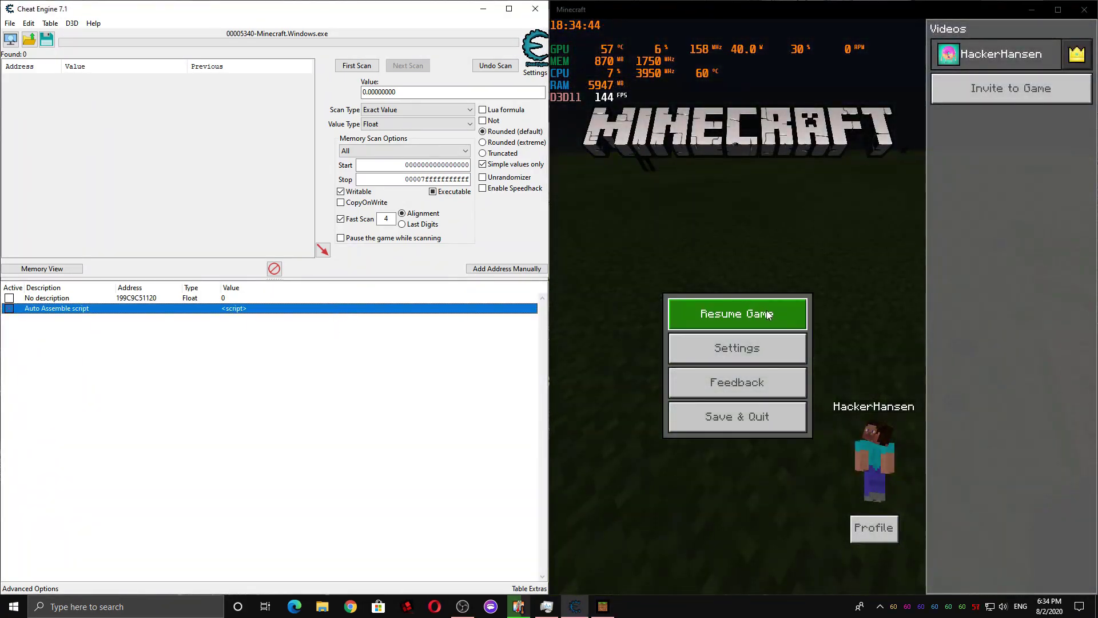
left_click(769, 315)
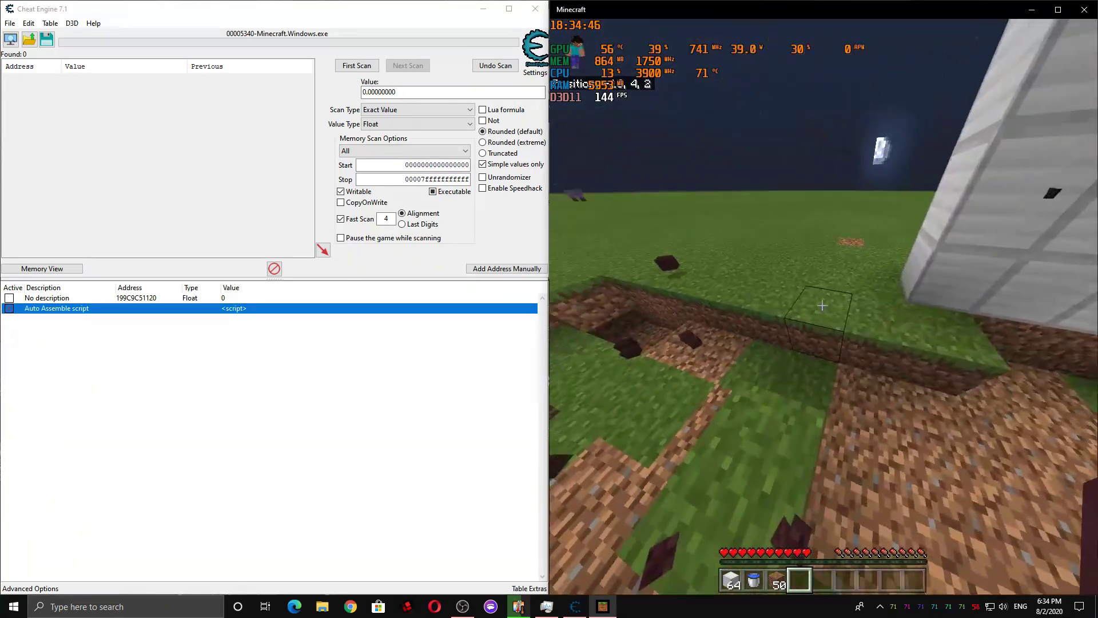
Test block breaking on the dirt ground and on the lower blocks of the iron wall
left_click(822, 305)
left_click(823, 306)
key("space")
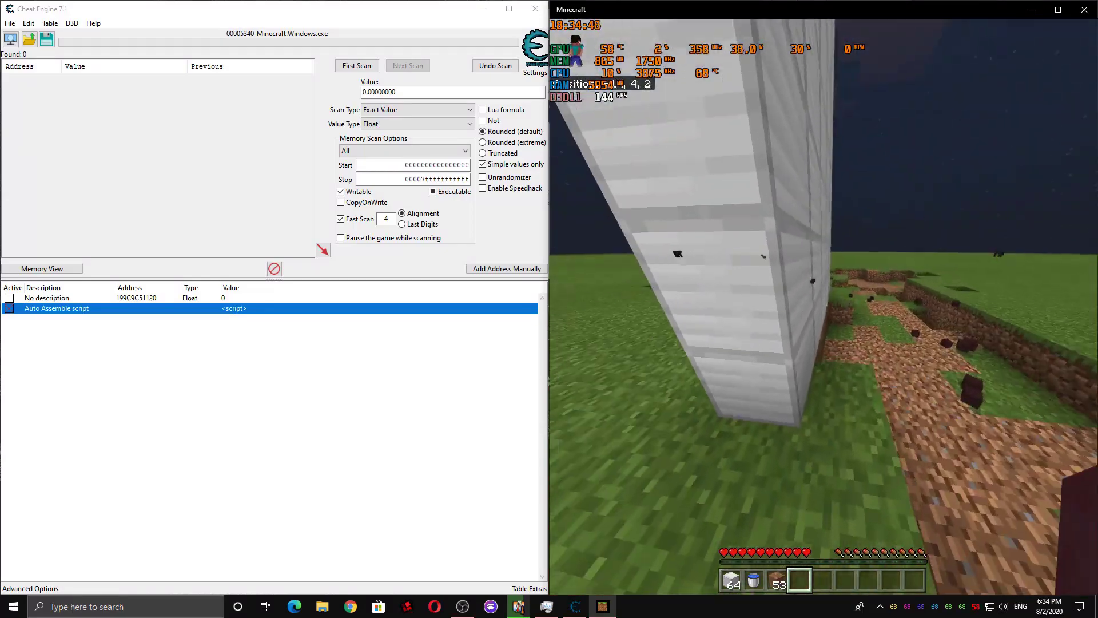
key("w")
left_click(823, 305)
left_click(823, 305)
left_click(822, 305)
left_click(822, 306)
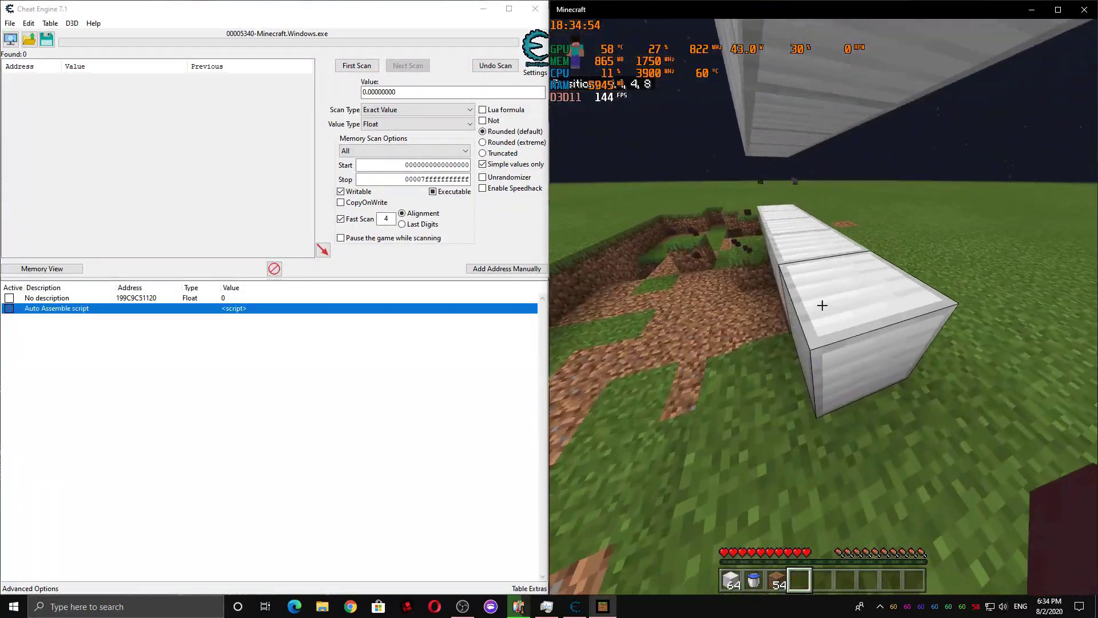
key("w")
left_click(822, 305)
left_click(822, 305)
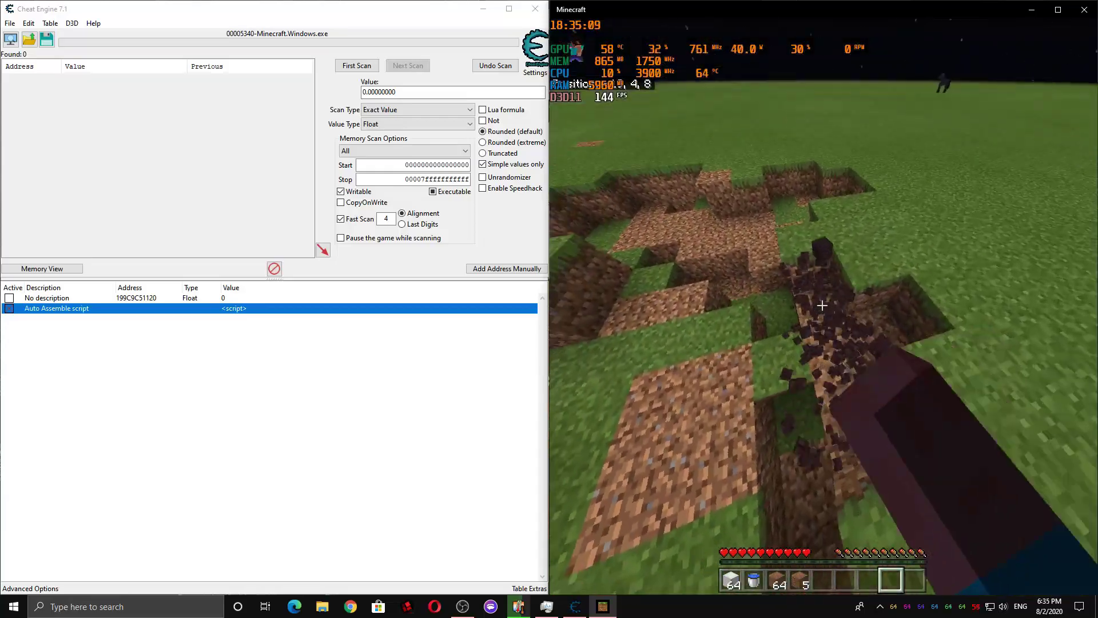
Test breaking more dirt blocks in the trench and iron blocks higher up in the floating wall
key("w")
left_click(823, 306)
left_click(822, 306)
left_click(822, 305)
key("w")
key("space")
left_click(822, 306)
key("space")
left_click(822, 305)
left_click(822, 306)
left_click(823, 305)
left_click(822, 305)
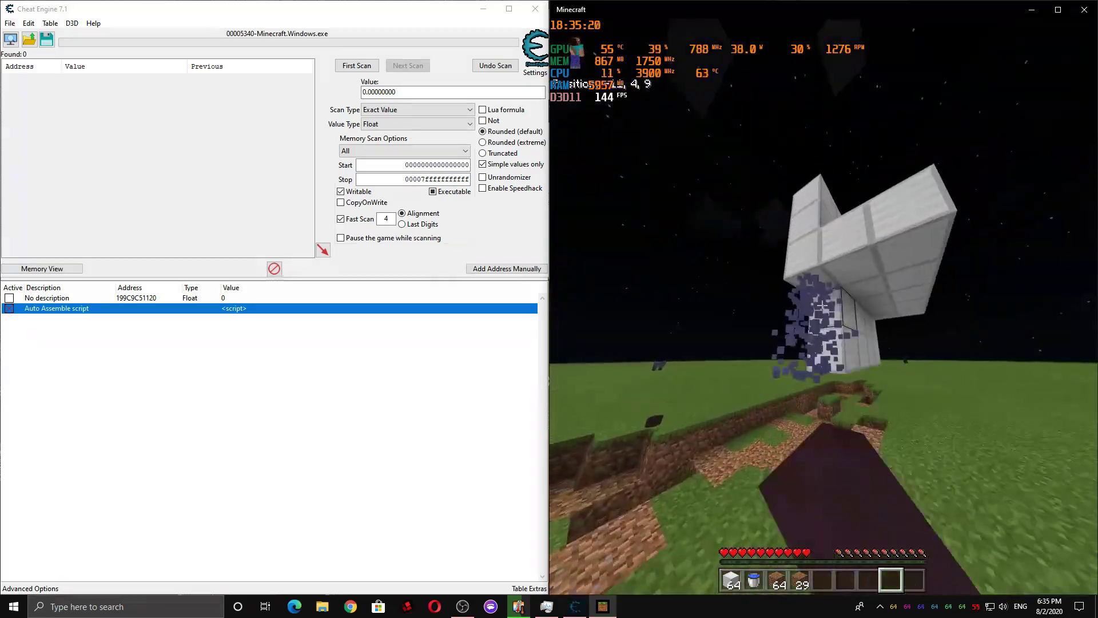
left_click(822, 305)
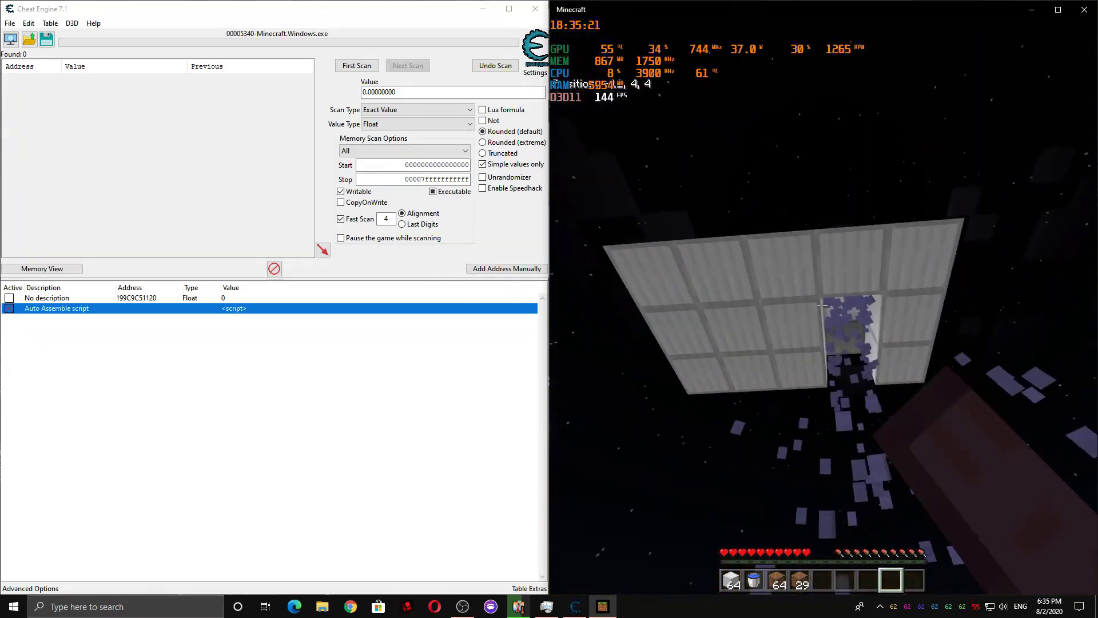